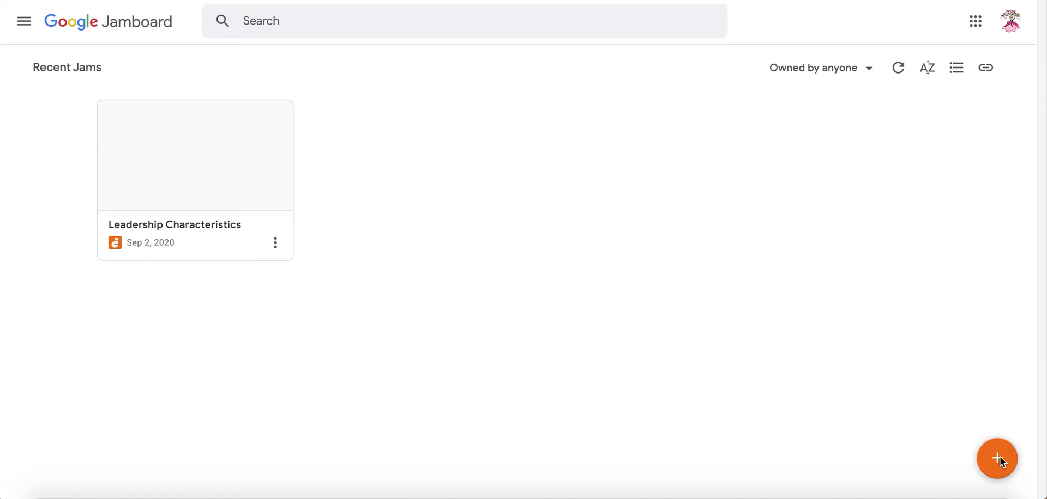
Open the Leadership Characteristics jam and go to its first frame.
mouse_move(227, 139)
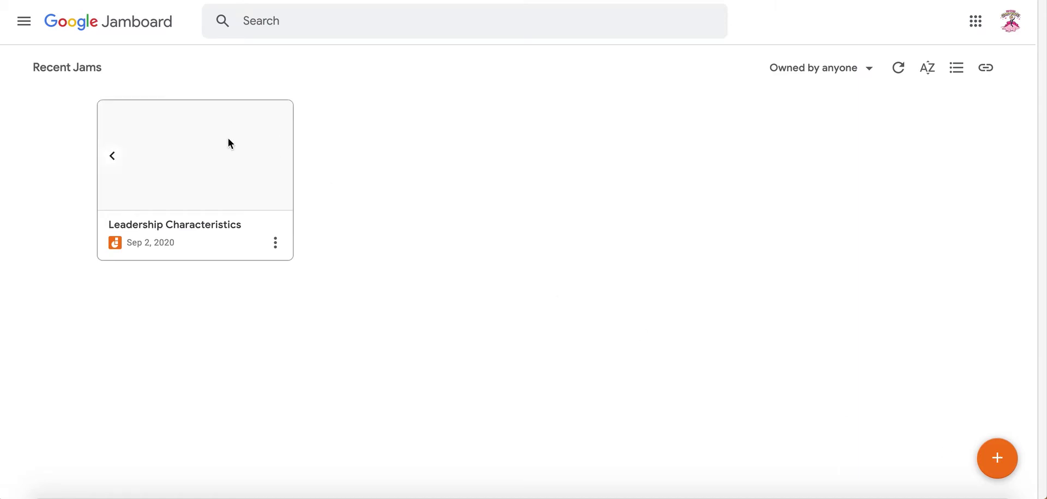
left_click(224, 146)
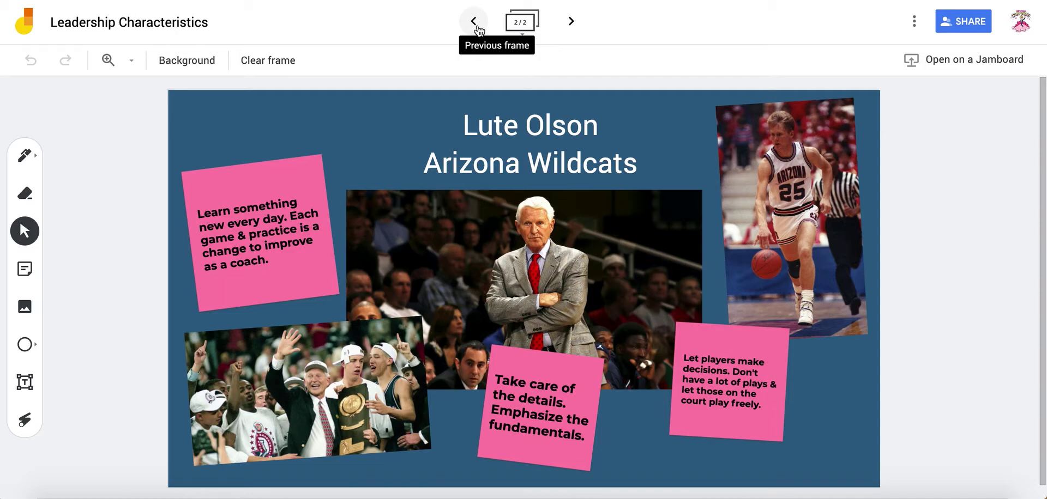
left_click(474, 21)
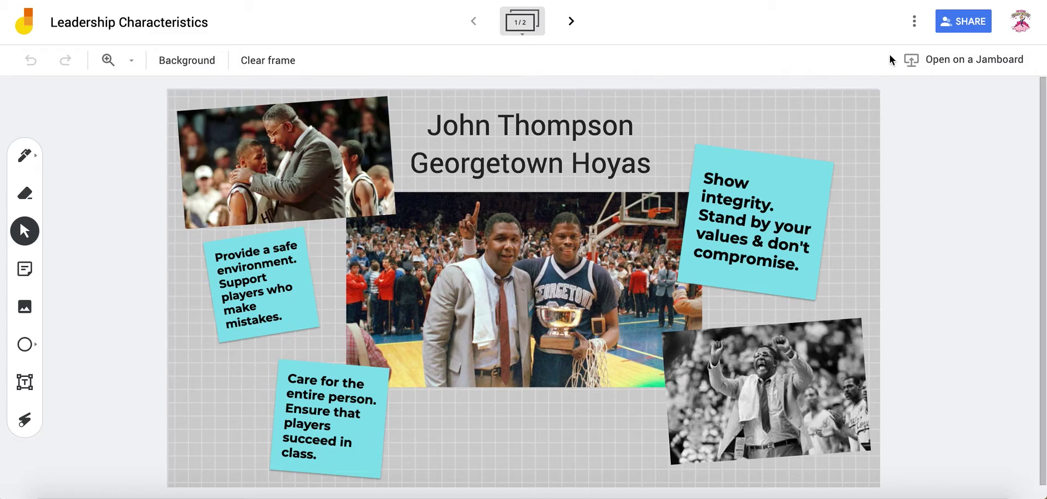
Change the jam's link sharing so anyone in the TDSB group with the link has Viewer access.
left_click(960, 33)
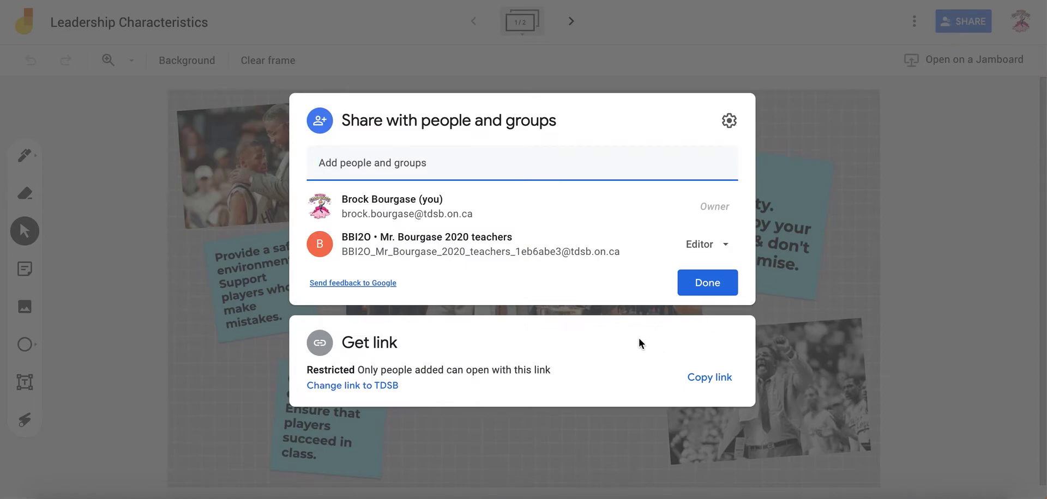
left_click(350, 388)
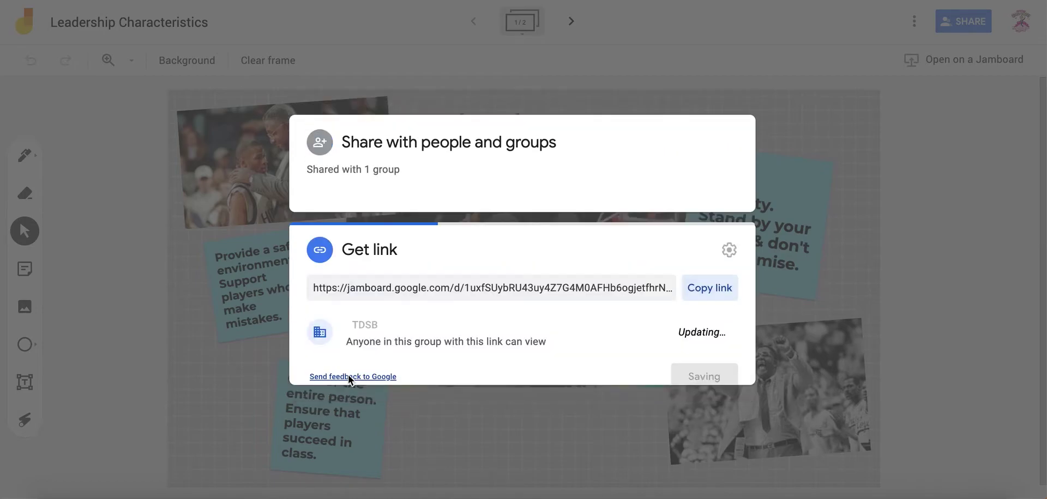
left_click(362, 310)
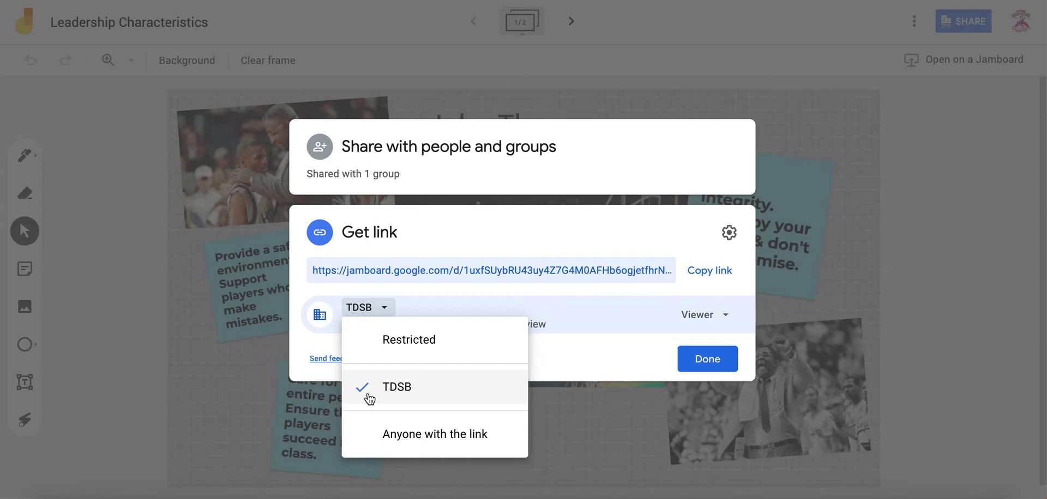
left_click(617, 352)
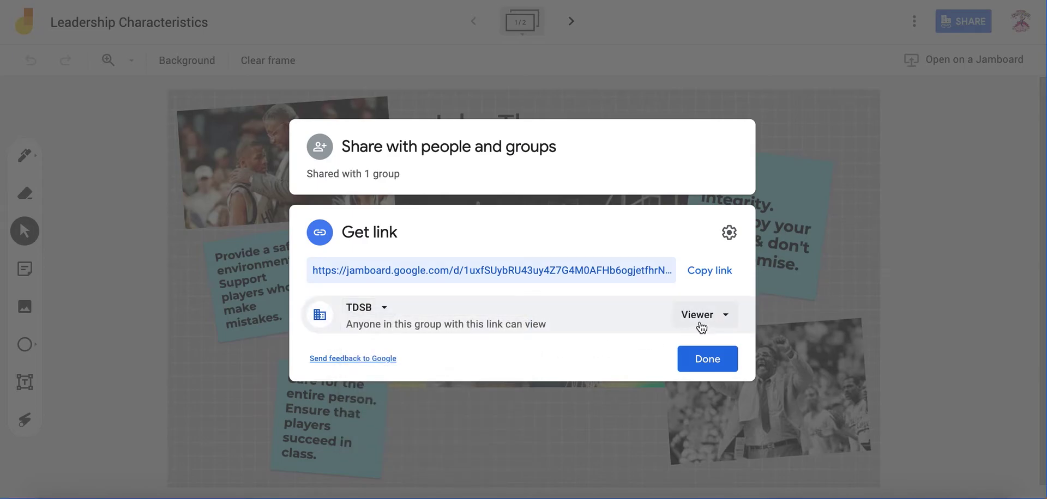
left_click(726, 317)
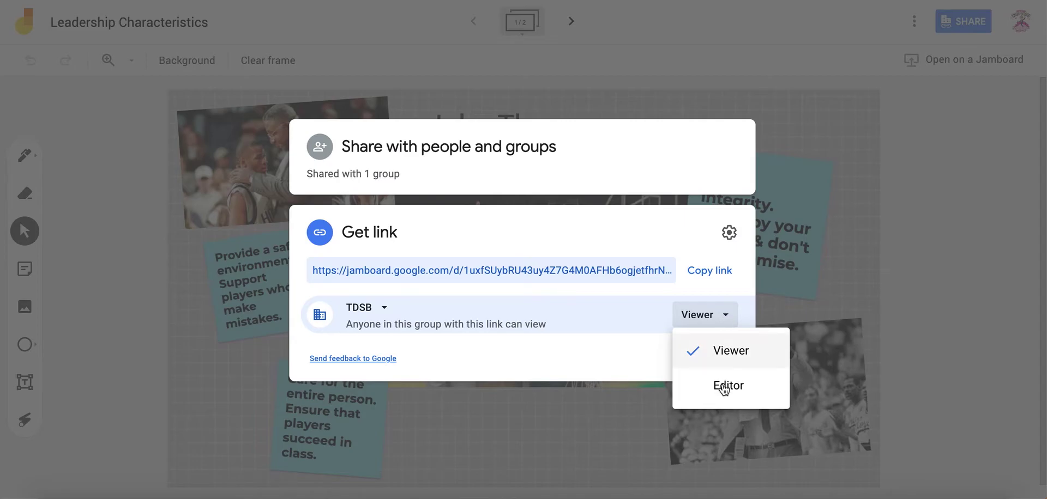
left_click(607, 352)
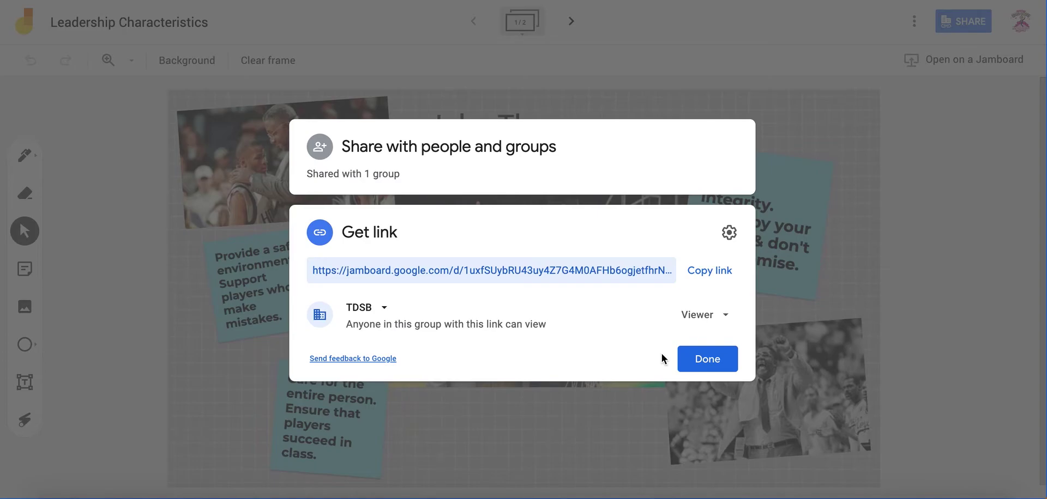
left_click(721, 367)
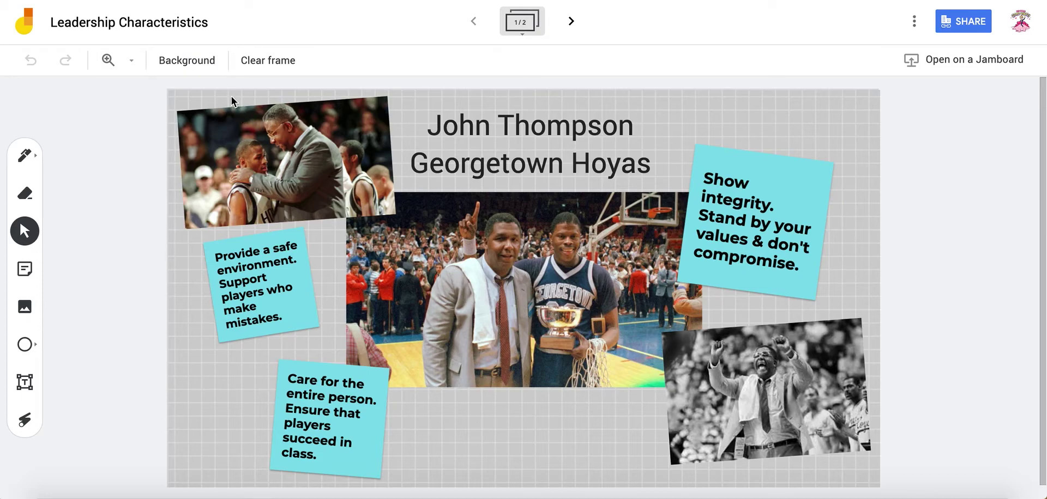
Look at the first frame's background choices and trace across the frame with the Laser tool.
left_click(204, 72)
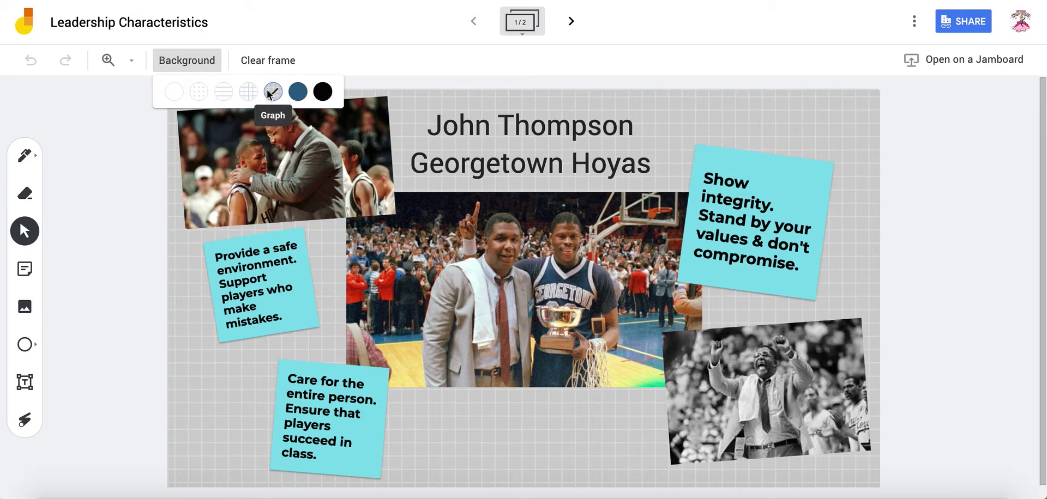
left_click(171, 60)
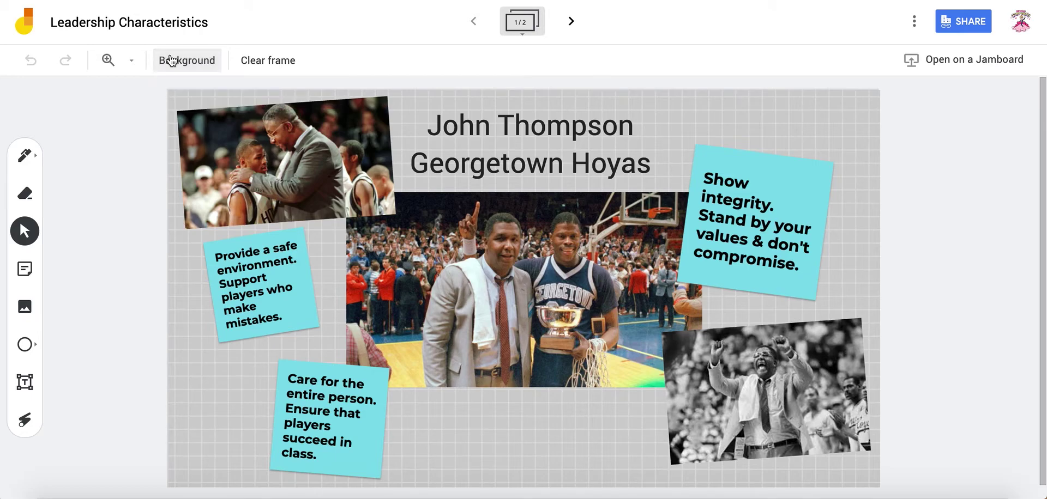
left_click(26, 422)
mouse_move(338, 270)
left_mouse_down()
mouse_move(281, 226)
mouse_move(213, 352)
left_mouse_up()
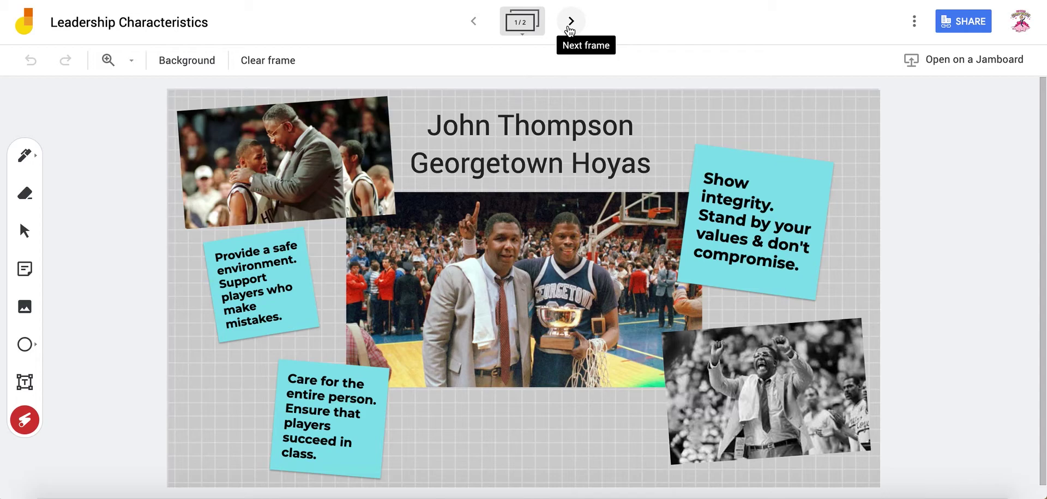
Add a new third frame after the Lute Olson frame and give it the lined background.
left_click(570, 22)
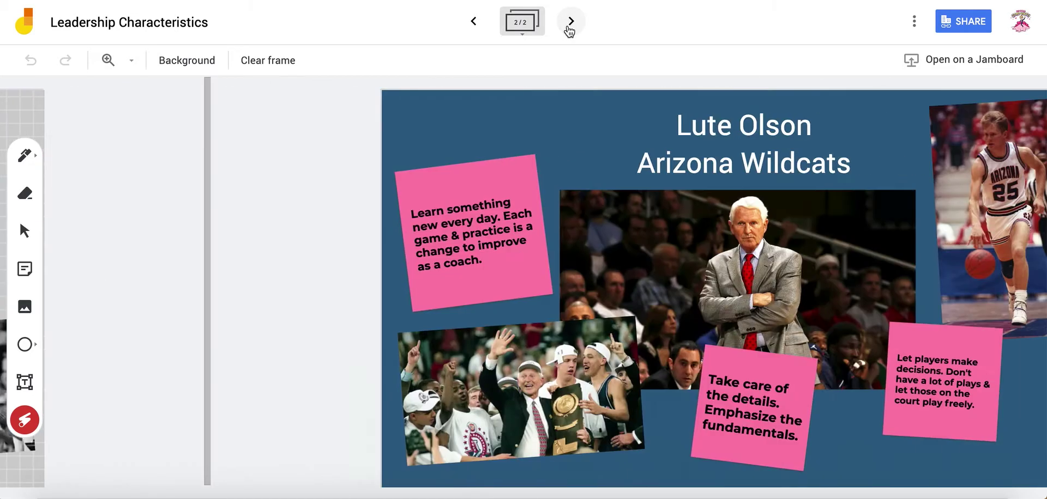
left_click(569, 30)
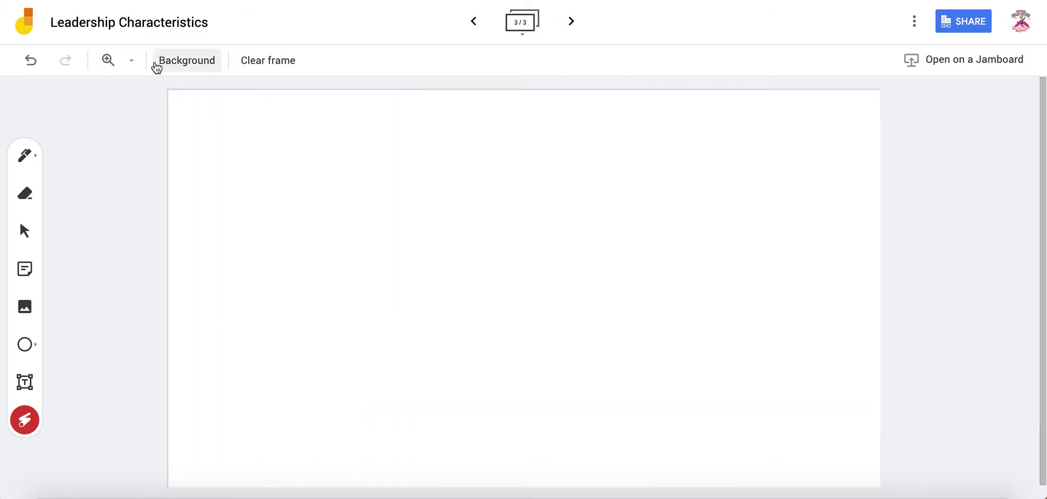
left_click(164, 64)
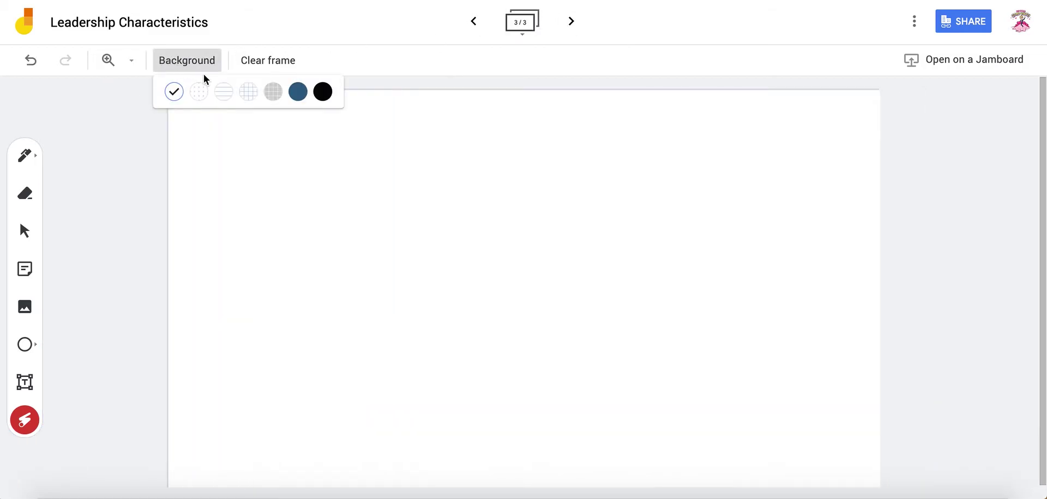
left_click(222, 93)
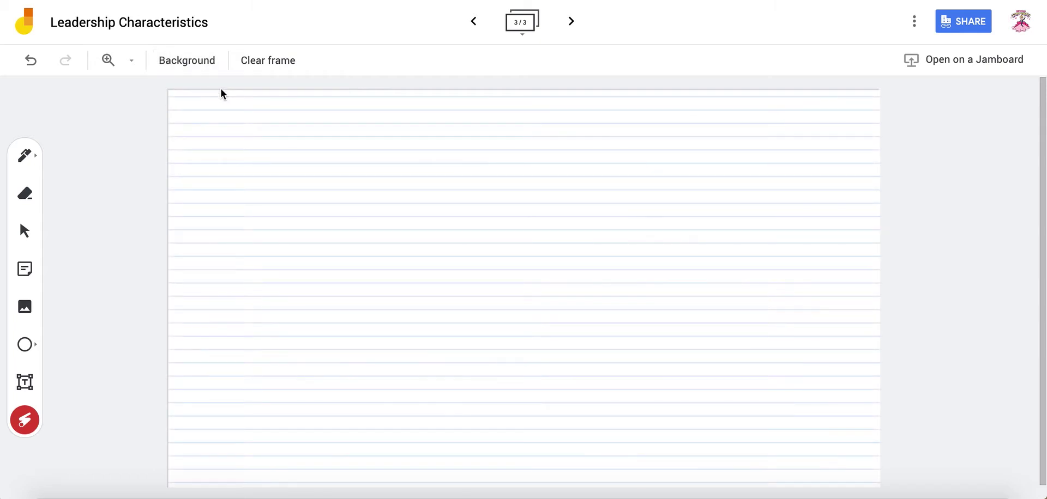
Add a Title-style text box near the top of the new frame reading "Jerry Sloan" and "Utah Jazz", widened to fit two lines.
left_click(29, 379)
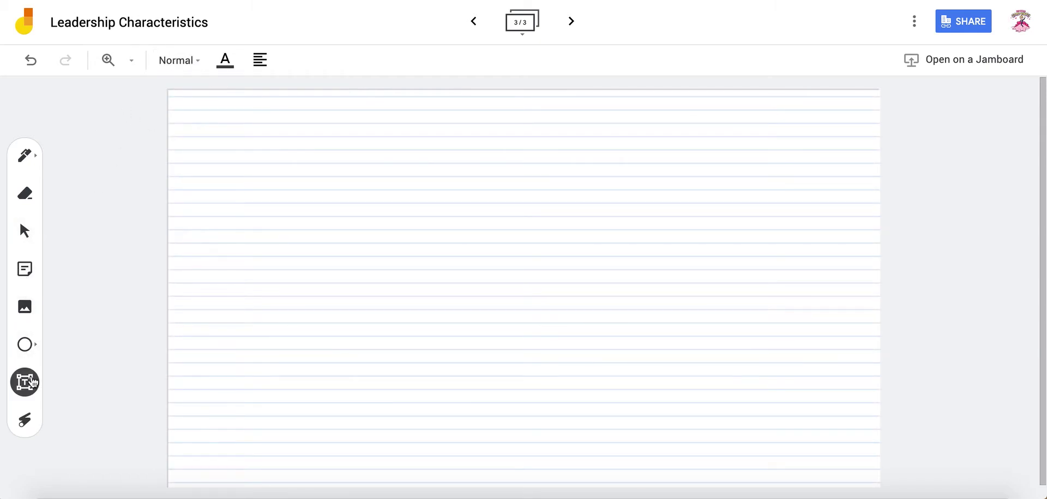
left_click(161, 62)
left_click(192, 142)
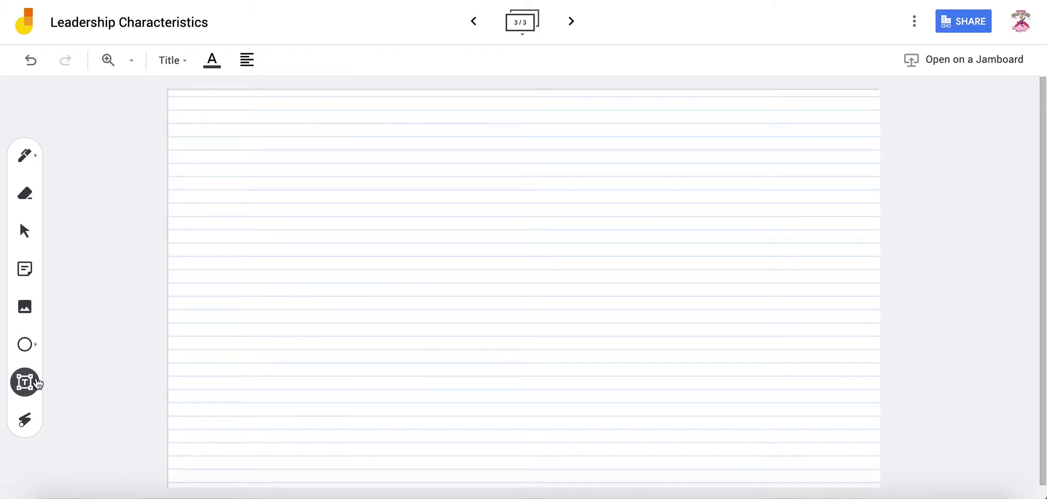
left_click(430, 163)
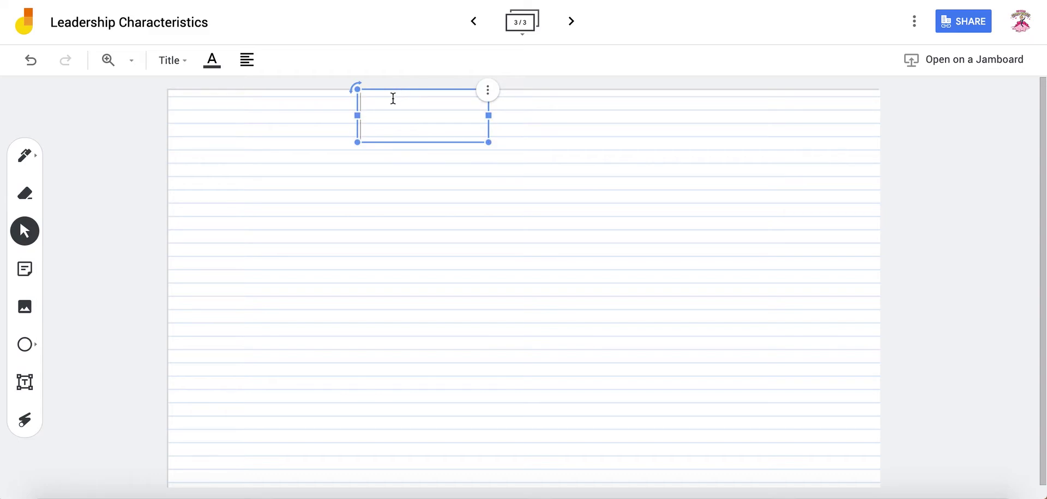
type("Jerry Sloan")
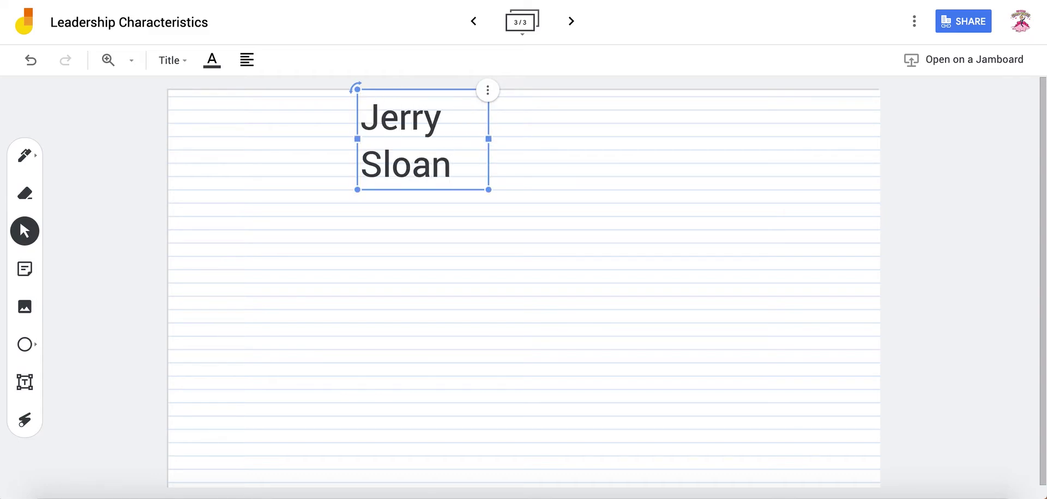
key("Return")
type("Ut")
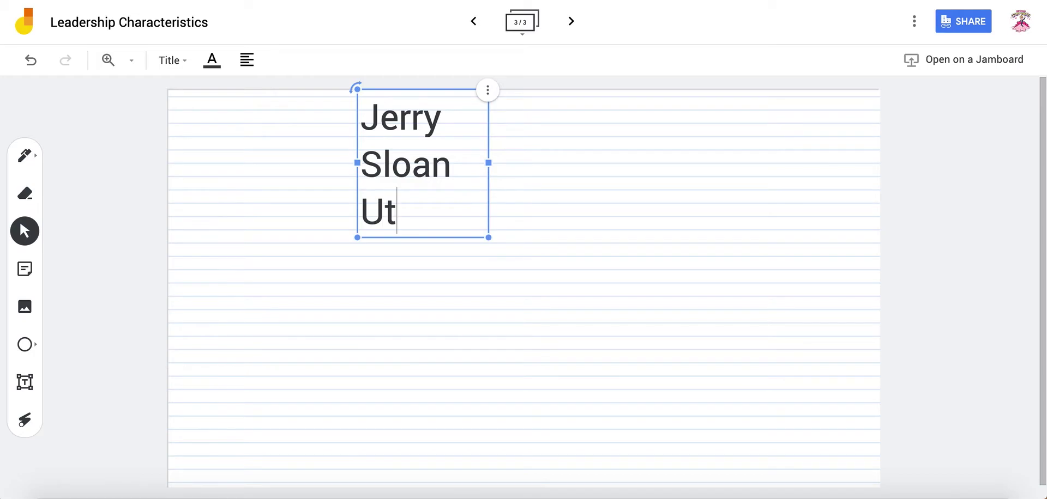
type("ah Jazz")
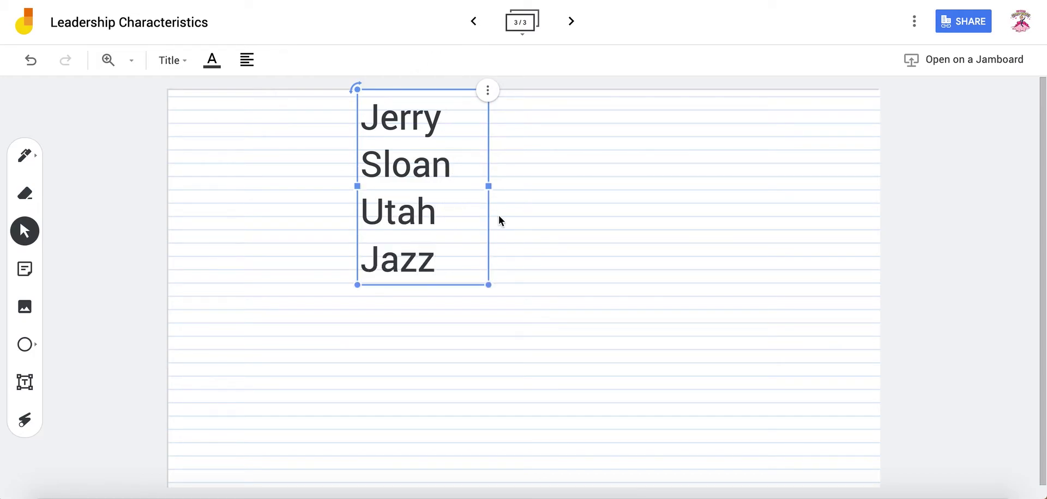
left_click_drag(489, 186, 631, 186)
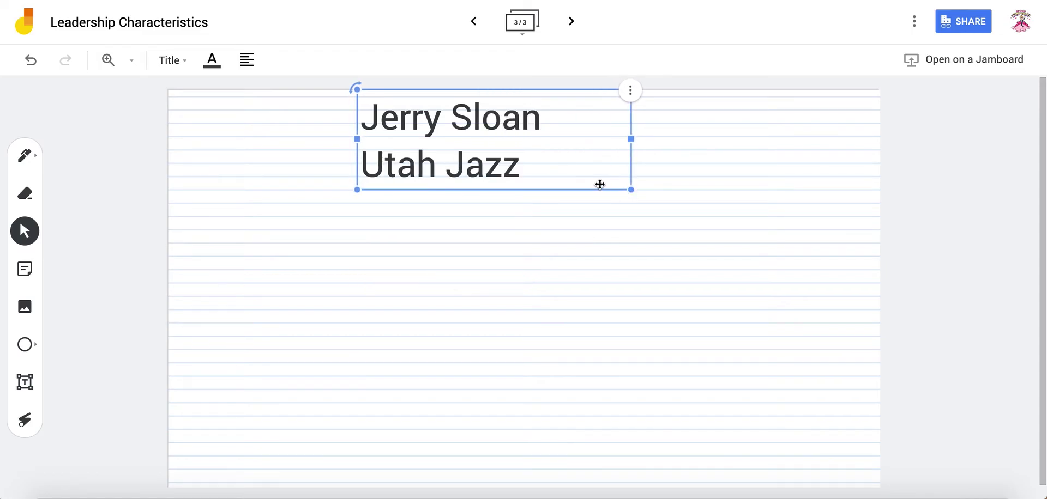
Centre-align the Jerry Sloan title text and colour it green.
mouse_move(522, 163)
left_mouse_down()
mouse_move(362, 95)
mouse_move(343, 103)
mouse_move(522, 160)
left_mouse_up()
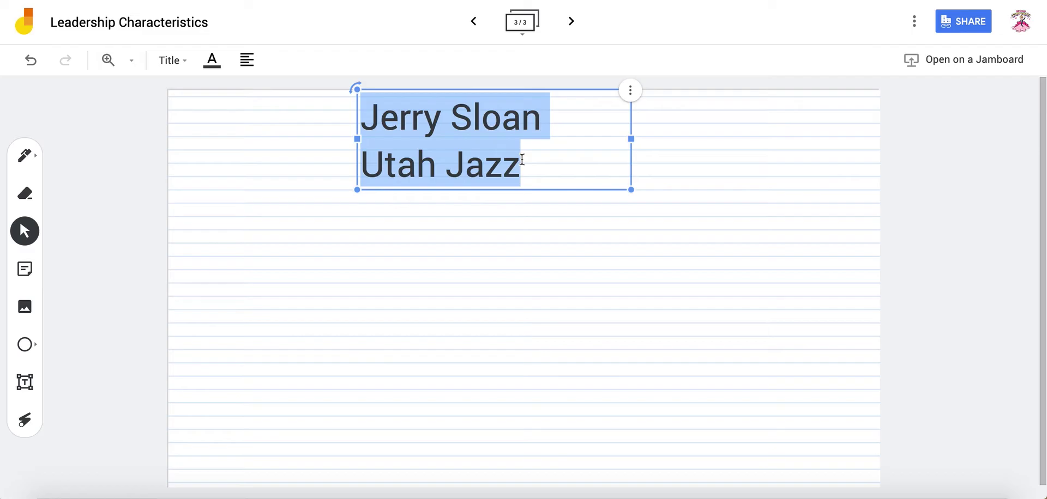
left_click(250, 61)
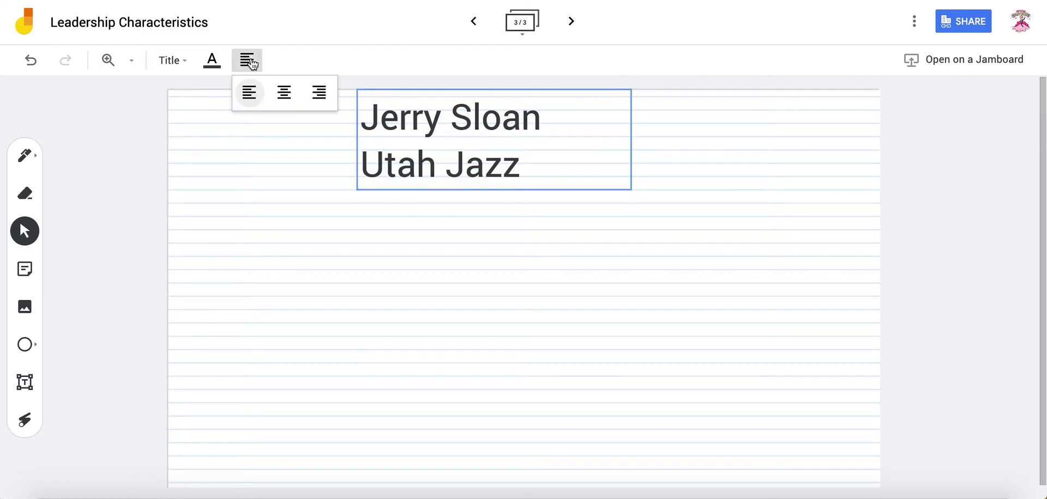
left_click(284, 92)
left_click(224, 64)
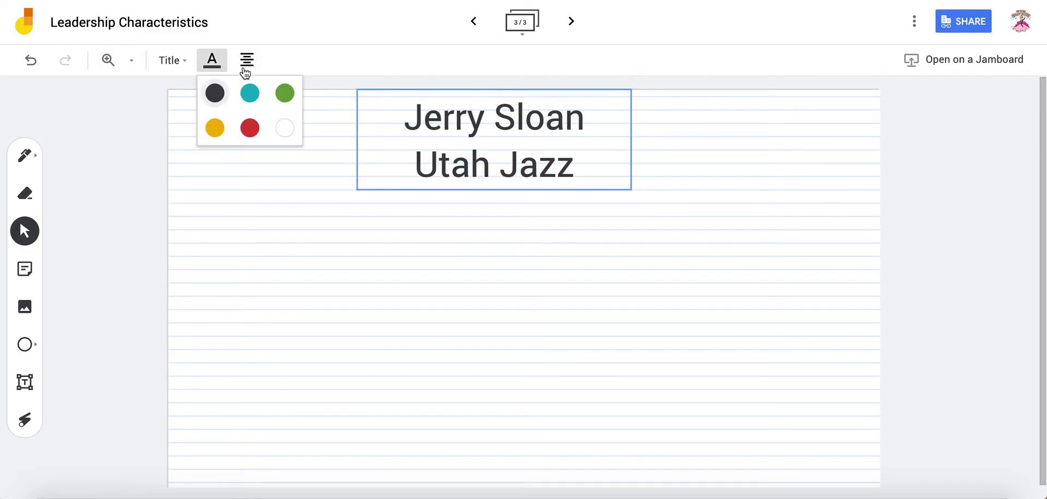
left_click(285, 93)
Shrink the title text box slightly and centre it horizontally near the top of the frame.
left_click_drag(432, 96, 473, 104)
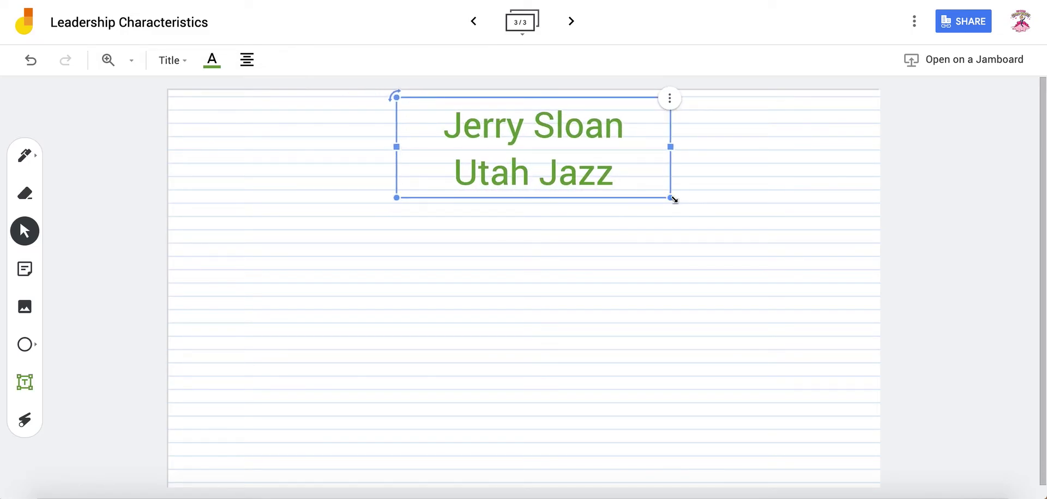
left_click_drag(673, 200, 644, 188)
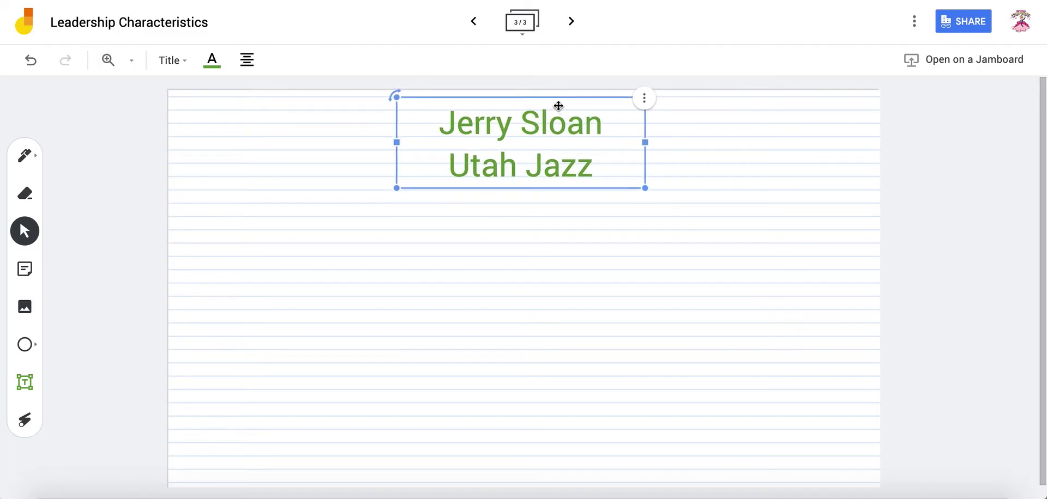
left_click_drag(551, 97, 565, 97)
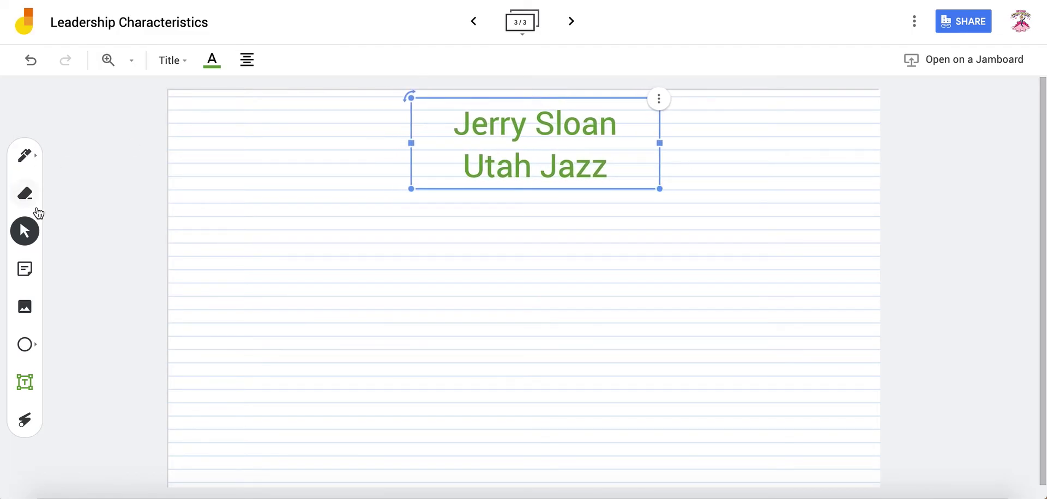
Insert the photo of the coach talking to his players from the device's Desktop folder onto the frame.
left_click(27, 310)
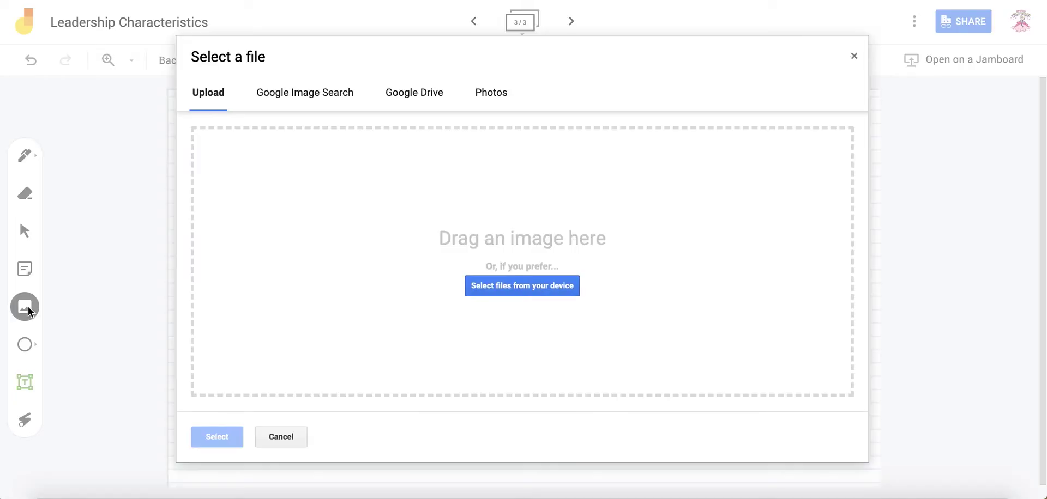
left_click(500, 289)
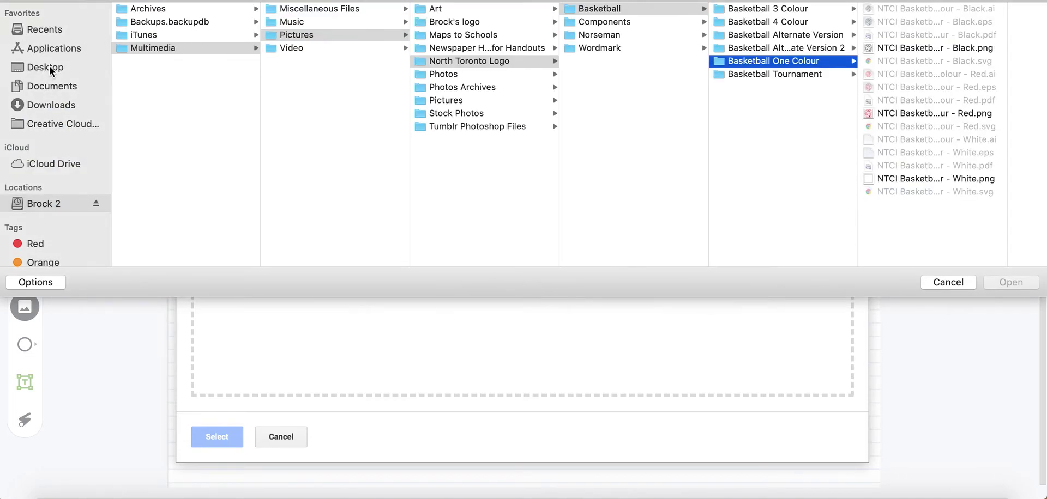
left_click(49, 67)
double_click(164, 11)
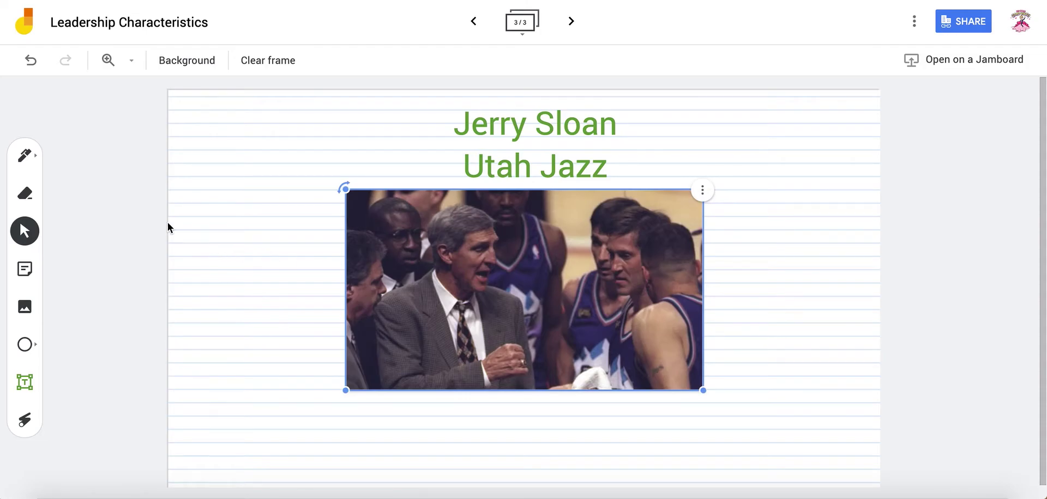
left_click(168, 223)
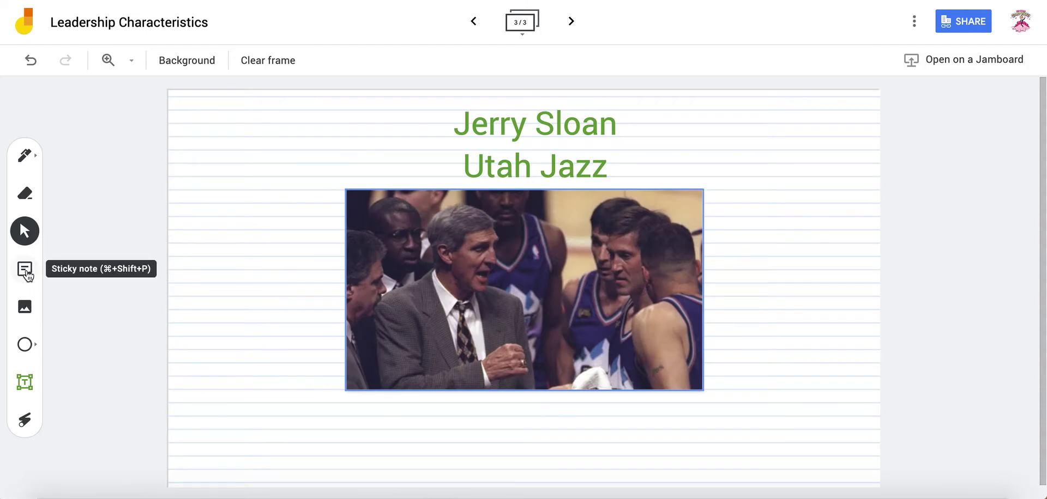
Add a green sticky note reading "Keep it simple. Execute a small set of plays very well.".
left_click(26, 271)
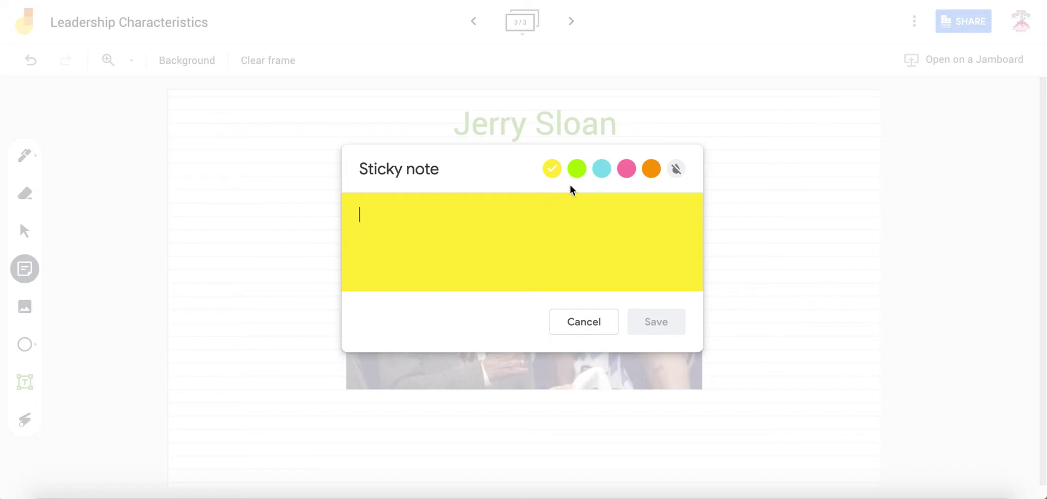
left_click(575, 170)
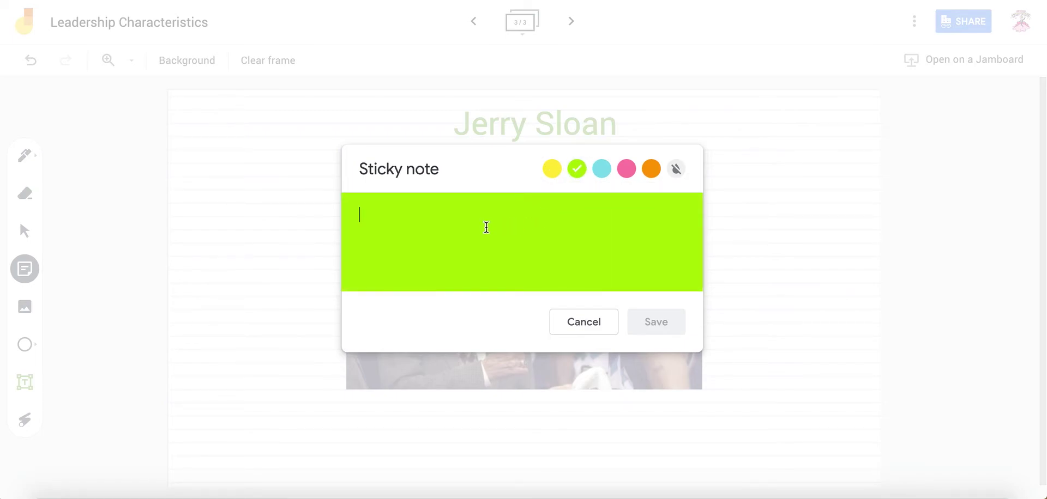
type("Kee")
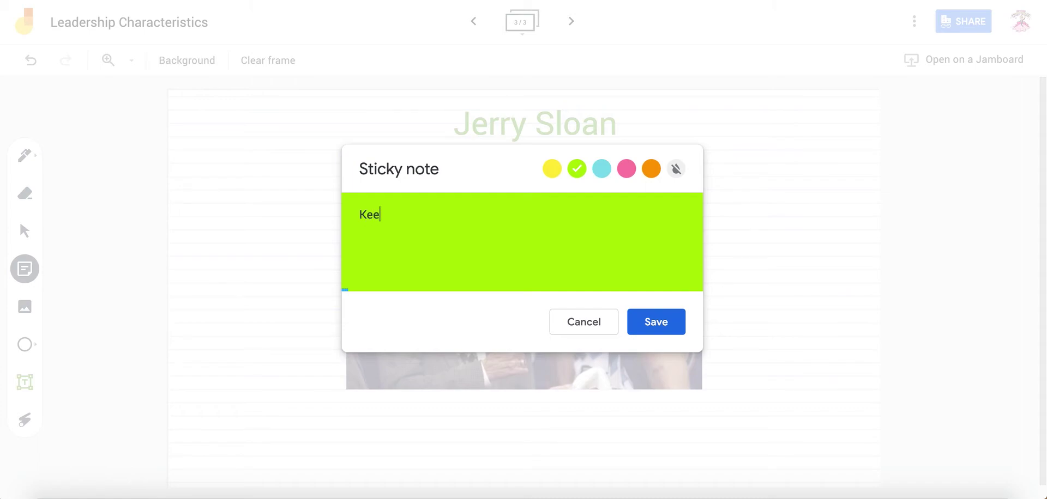
type("p it simple. Exe")
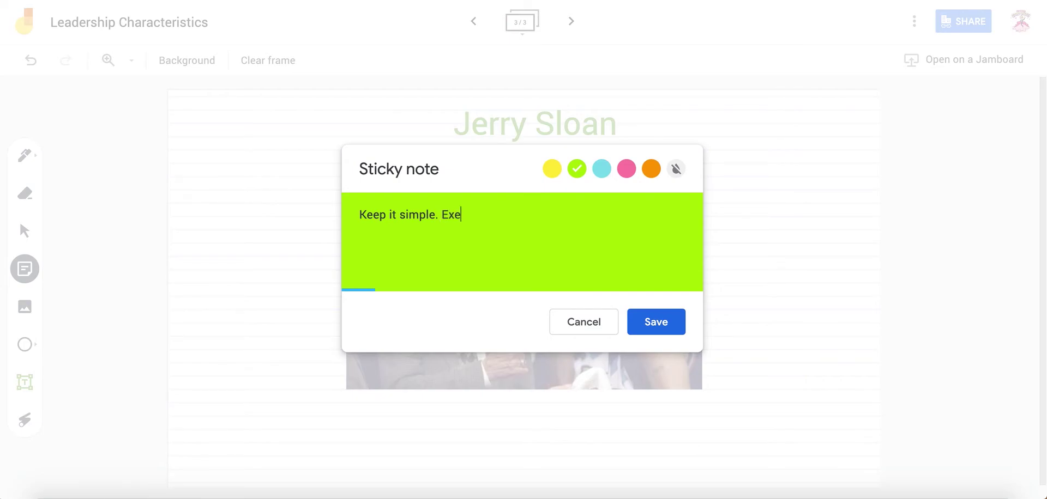
type("cute a small set o")
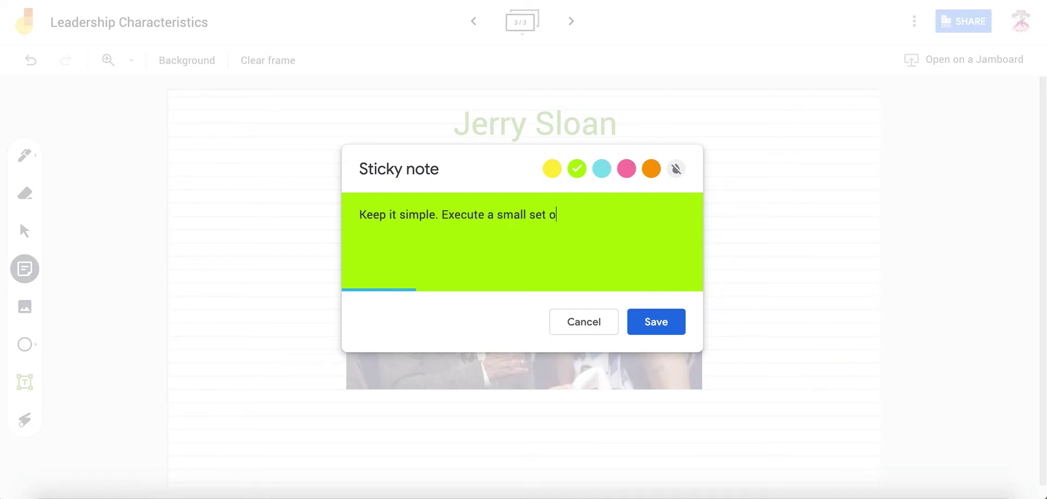
type("f play")
type("s simpl")
key("BackSpace")
key("BackSpace")
key("BackSpace")
key("BackSpace")
type("very well.")
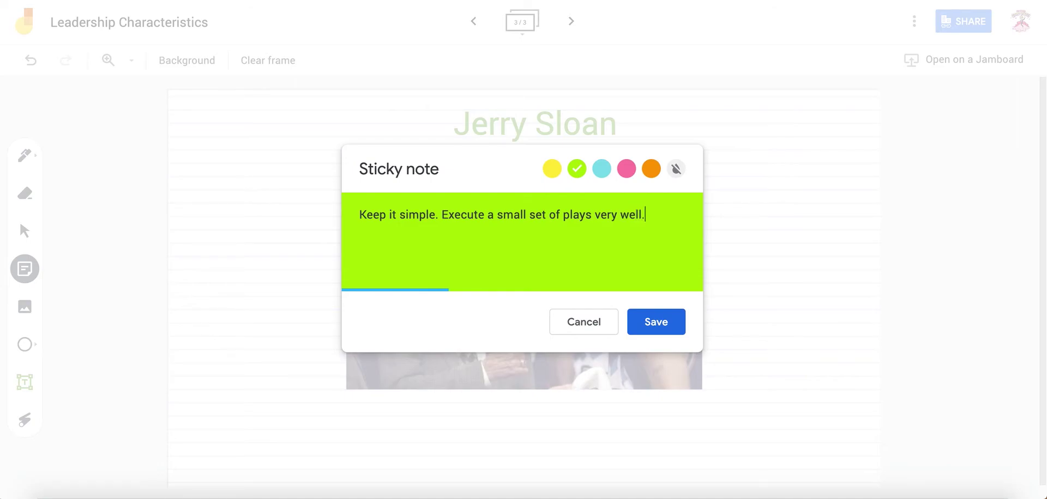
left_click(657, 322)
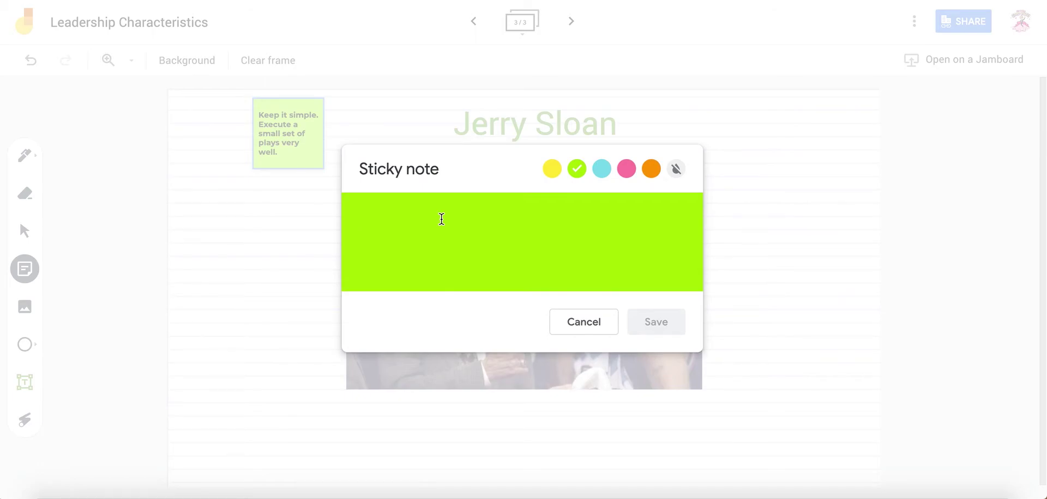
Add a second green sticky note reading "Trust your personnel. Build a roster of skilled players & keep them together.".
type("Trust your p")
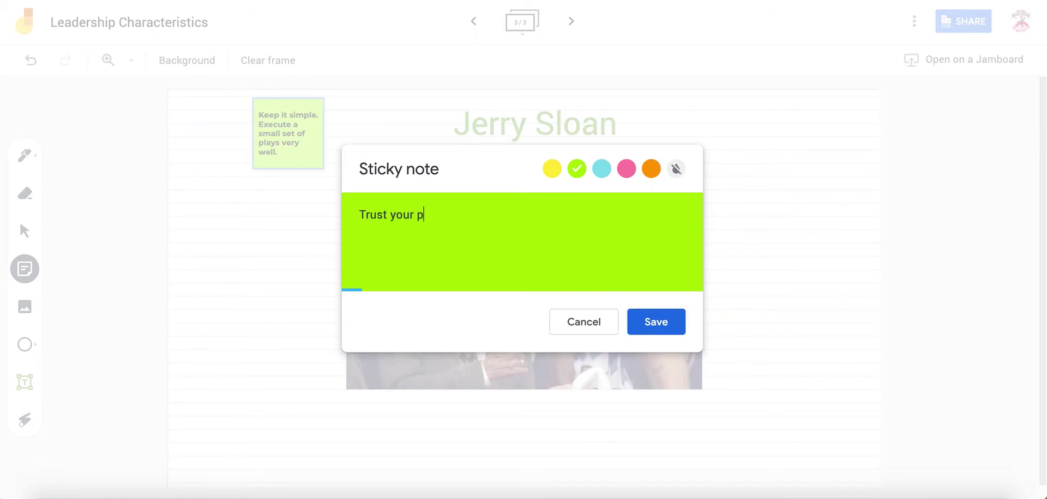
type("ersonnel. Bu")
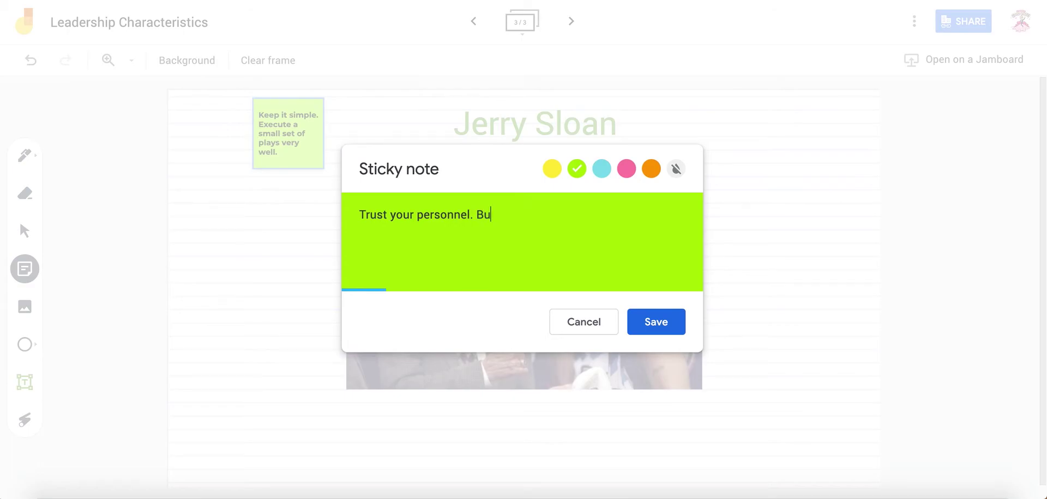
type("ild a roster of skilled")
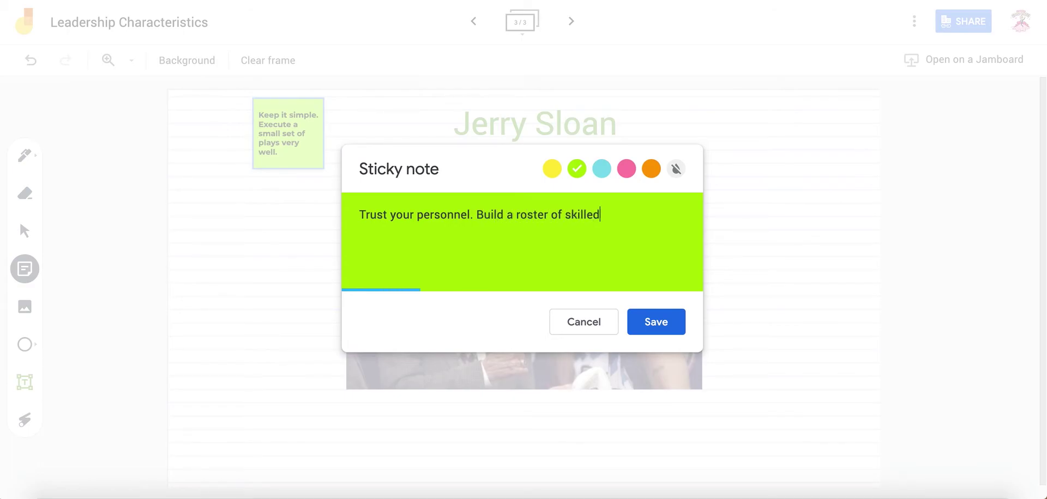
type(" players & keep the")
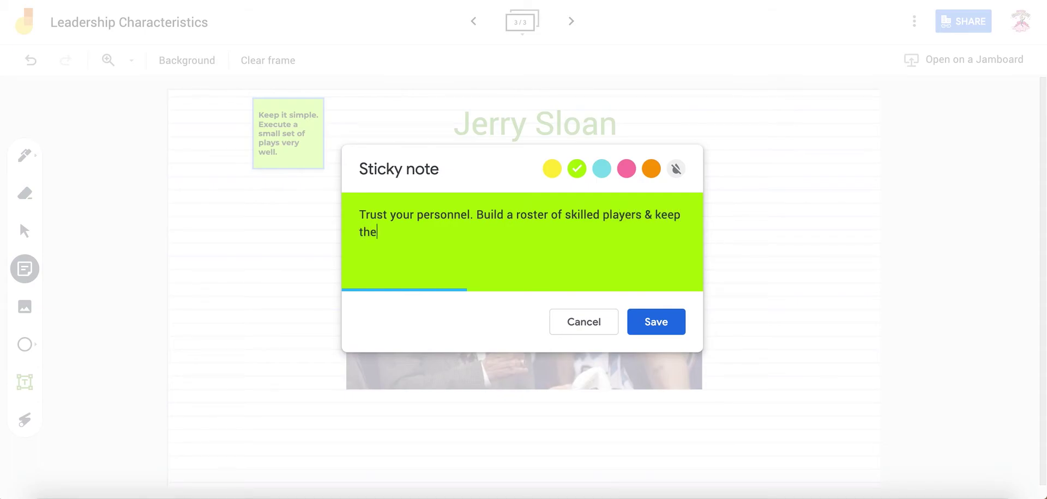
type("m together.")
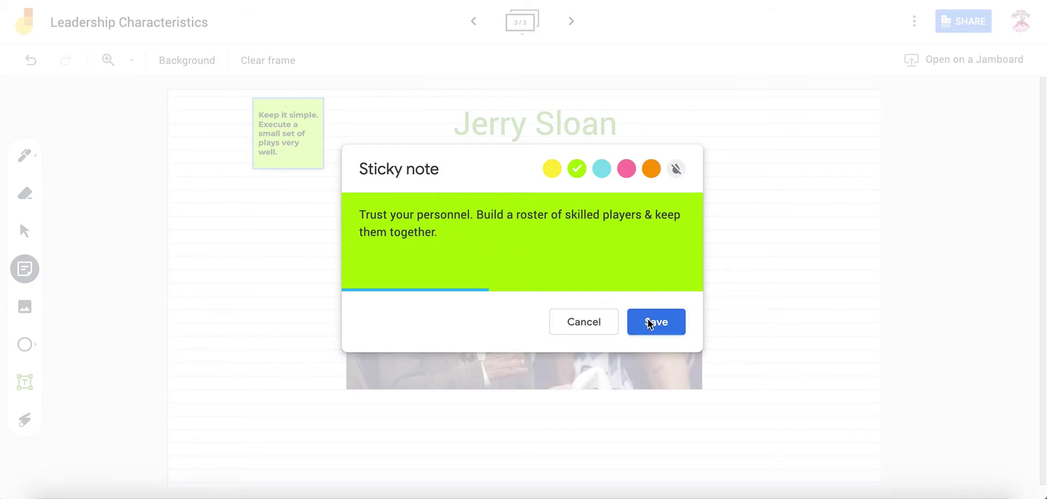
left_click(645, 322)
Add a third green sticky note reading "Model the way. Show the toughness you want players to have." and finish adding notes.
type("Mo")
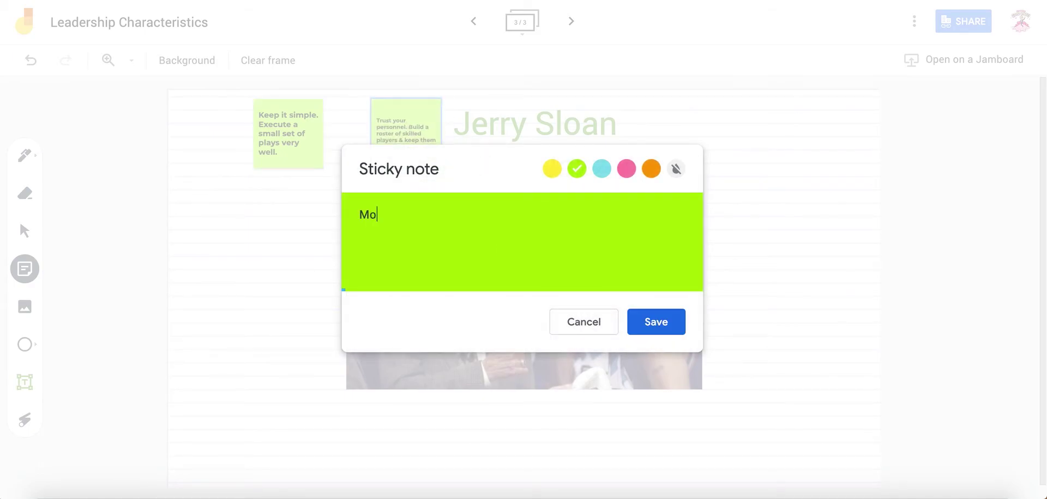
type("del the way. Show th")
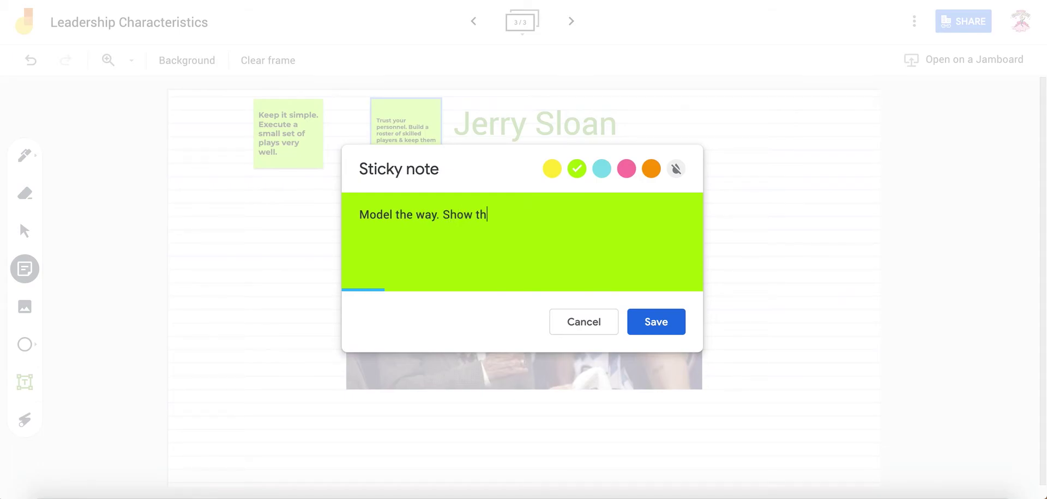
type("e toughness you want players to")
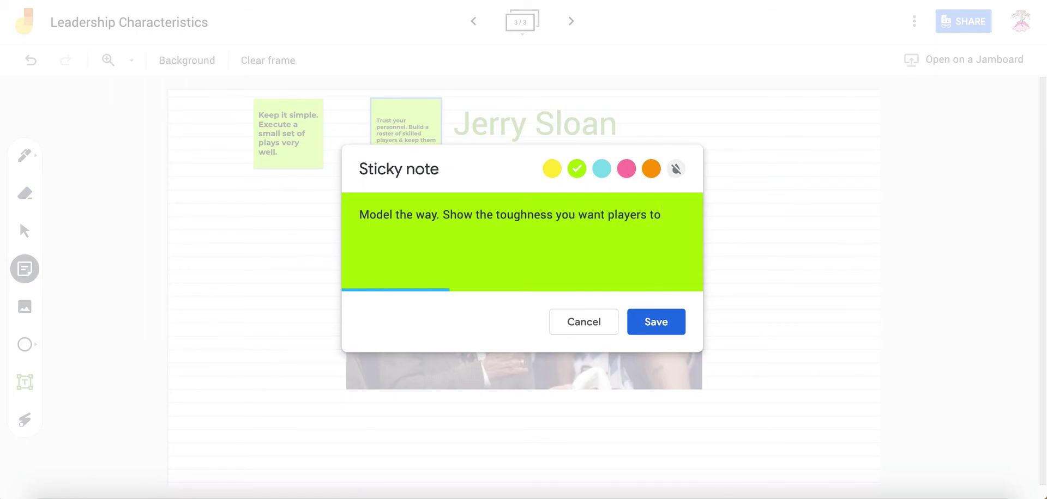
type(" have.")
left_click(673, 327)
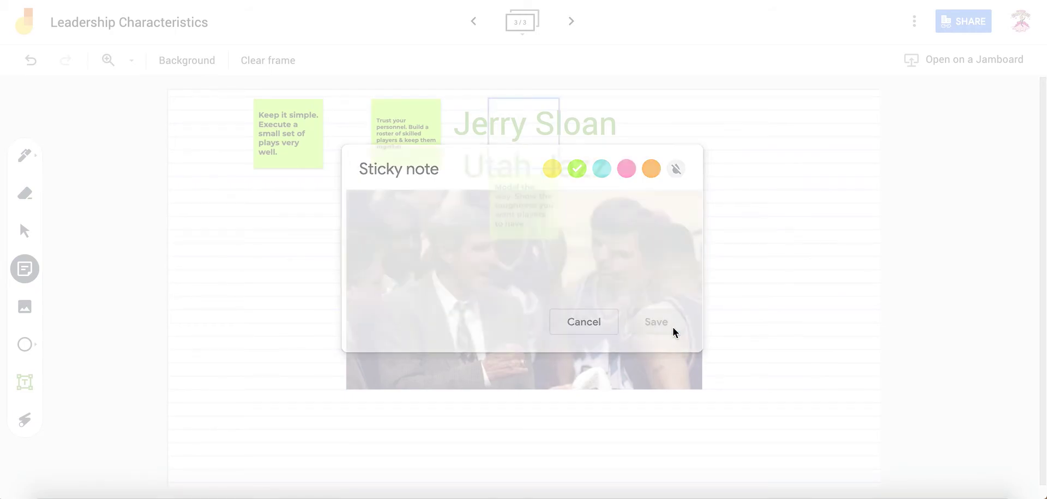
left_click(587, 327)
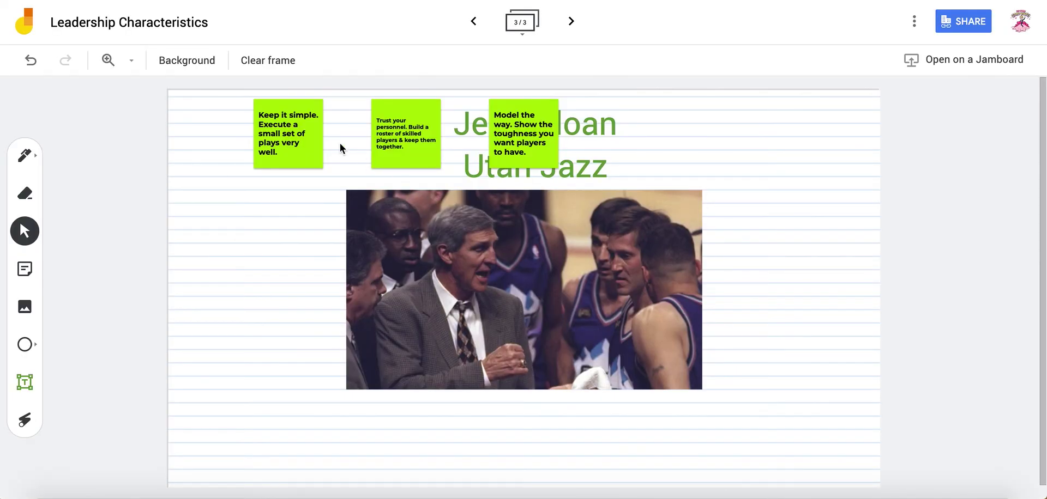
Enlarge and tilt the "Keep it simple" note left of the photo and the "Trust your personnel" note at the photo's upper-right corner.
left_click_drag(252, 98, 193, 170)
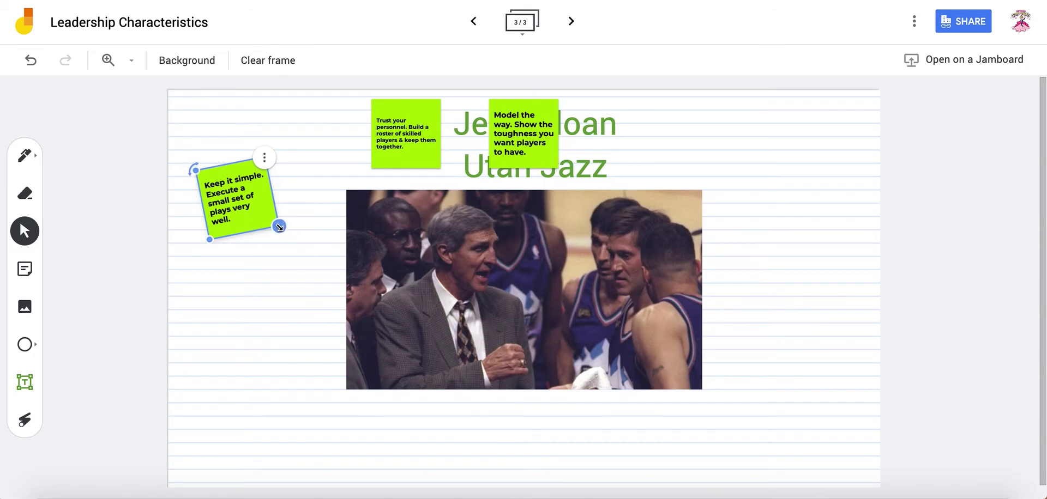
left_click_drag(279, 227, 329, 261)
left_click_drag(421, 126, 799, 165)
left_click_drag(749, 137, 763, 128)
left_click_drag(738, 197, 689, 221)
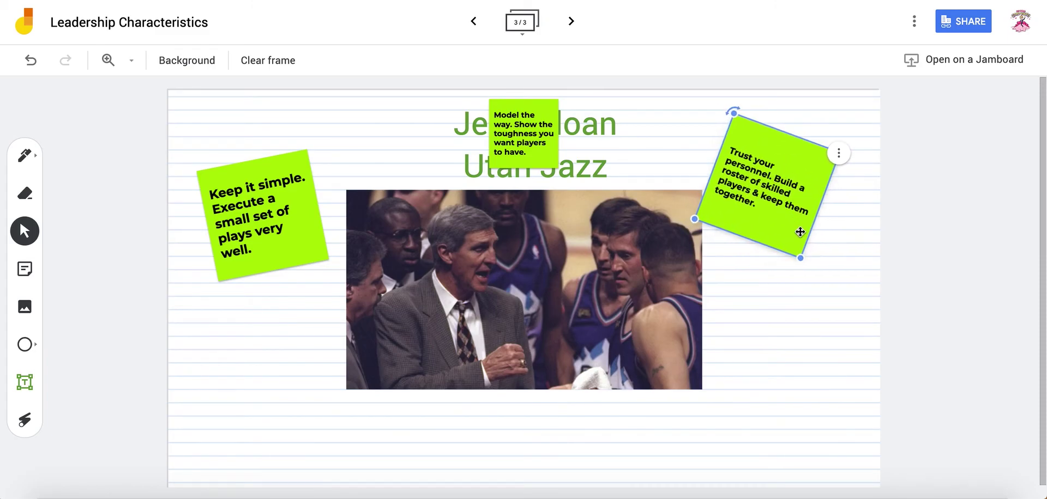
Move the "Model the way" note to the photo's lower-right corner, enlarge it and tilt it slightly clockwise.
left_click_drag(537, 149, 832, 451)
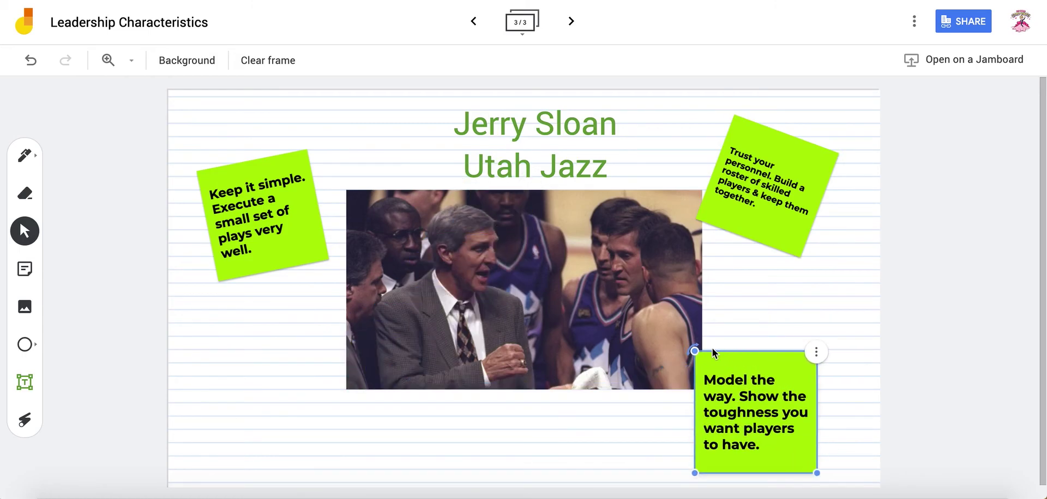
left_click_drag(695, 350, 729, 370)
left_click(56, 263)
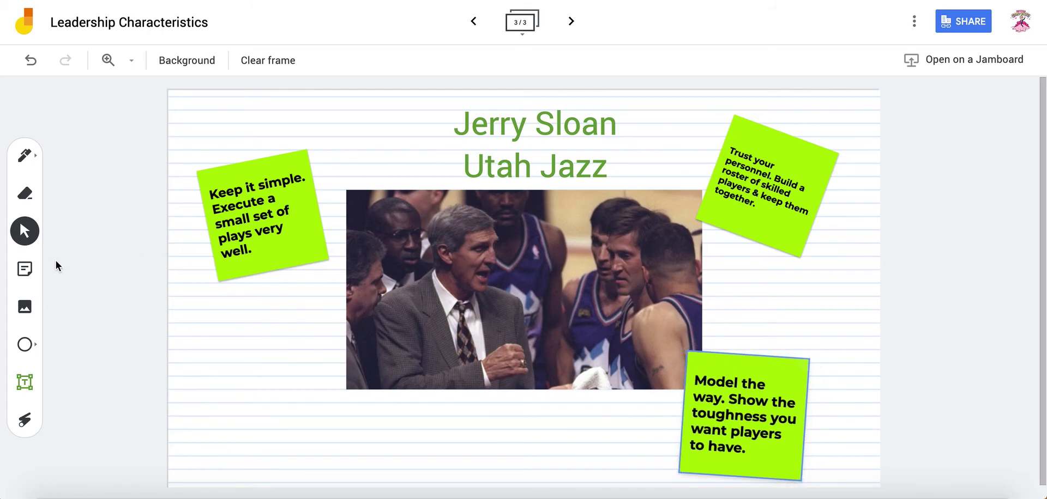
Insert the image Jerry Sloan 2.jpg from the device's Desktop folder onto the frame.
left_click(23, 307)
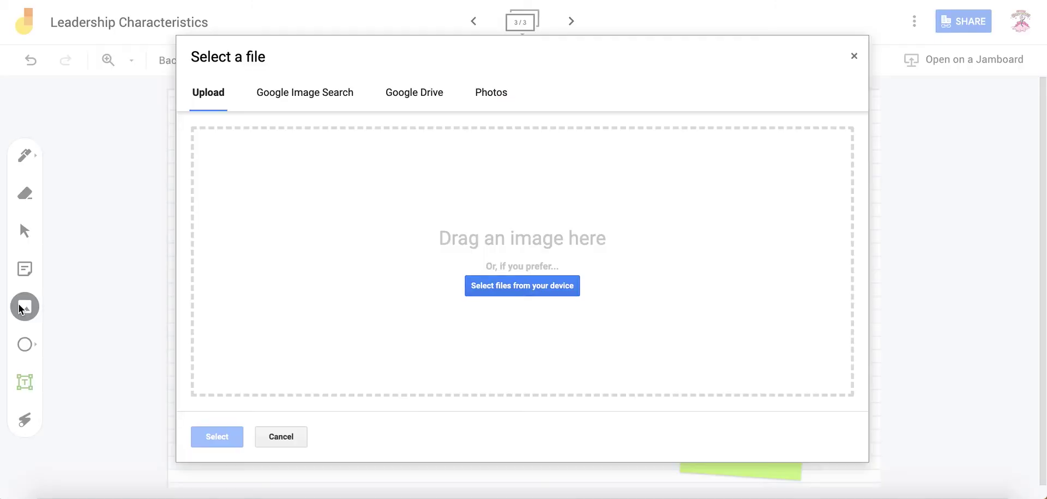
left_click(522, 290)
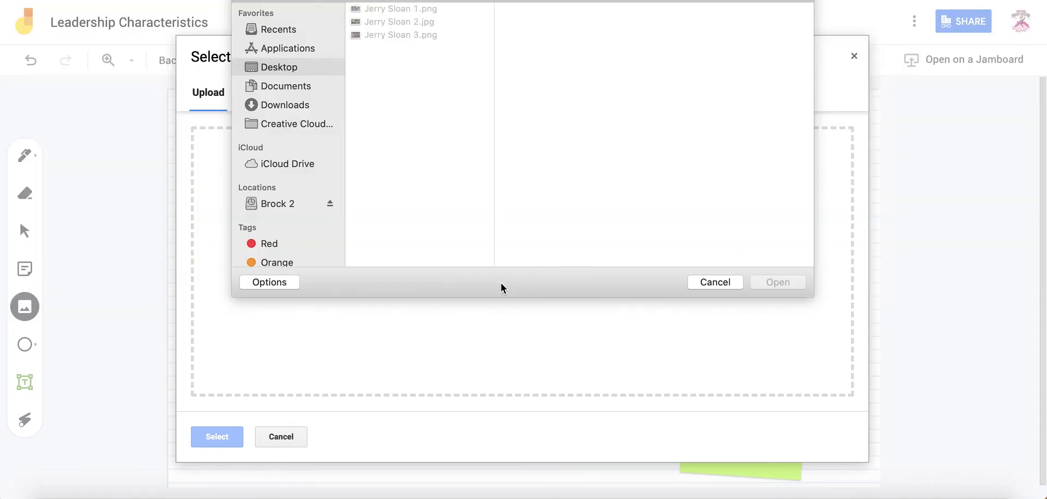
left_click(403, 21)
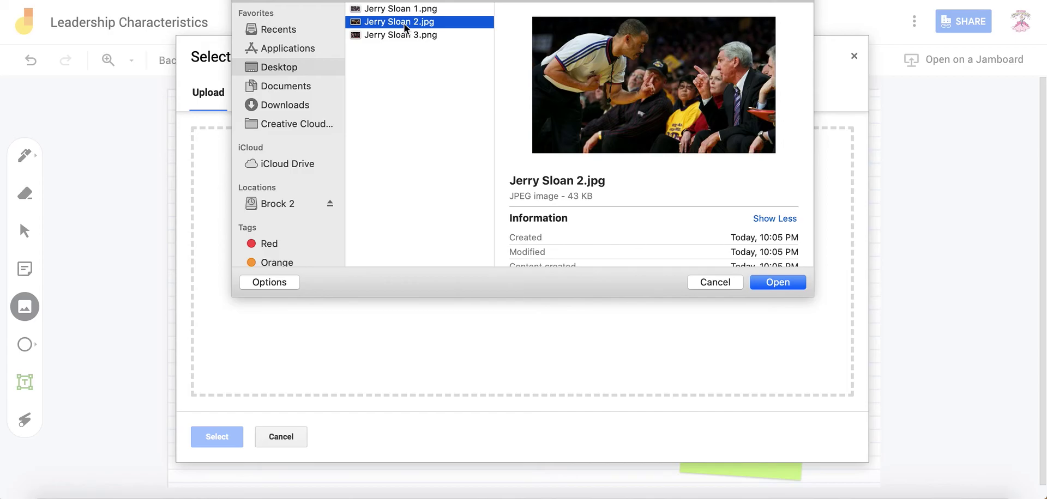
double_click(403, 23)
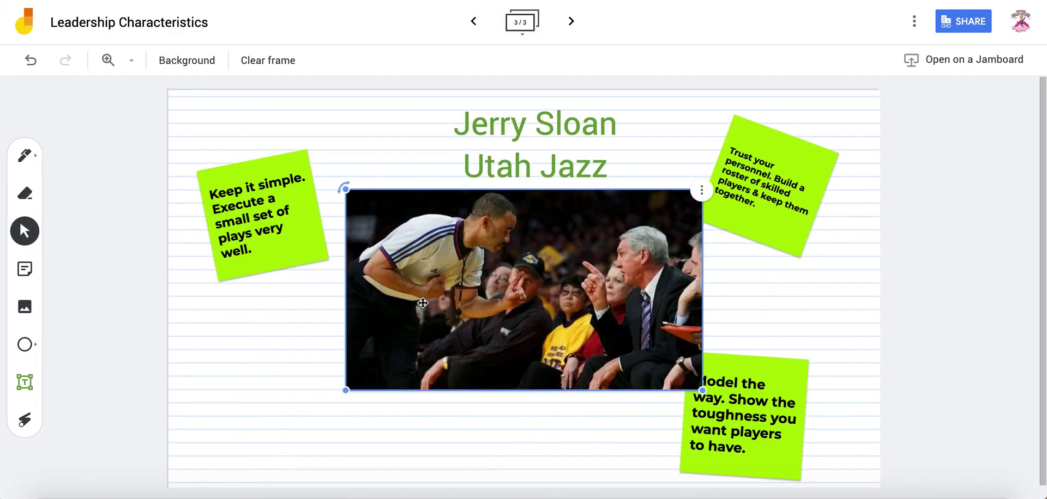
Shrink the referee photo, place it at the frame's lower left overlapping the first photo, and tilt it slightly counterclockwise.
left_click_drag(422, 303, 284, 402)
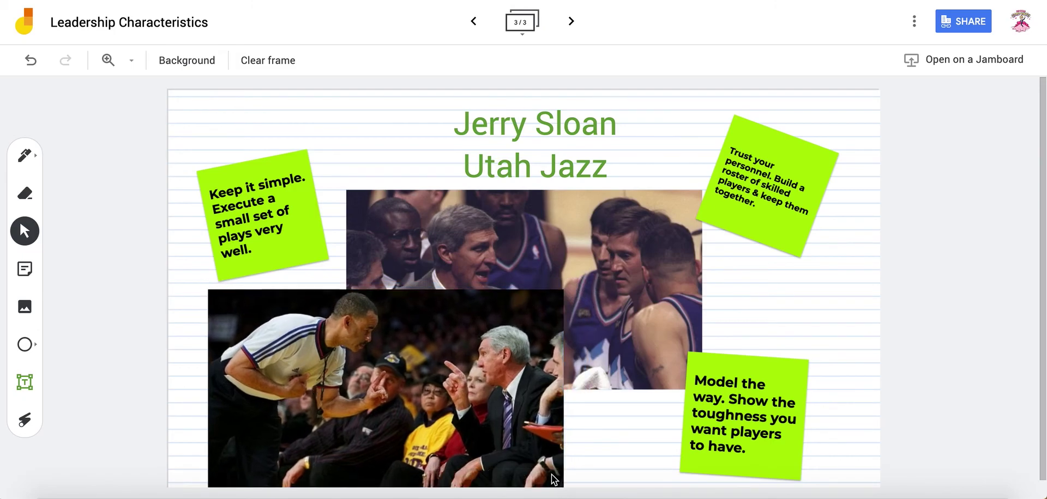
scroll(551, 474, "down", 1)
scroll(553, 454, "up", 1)
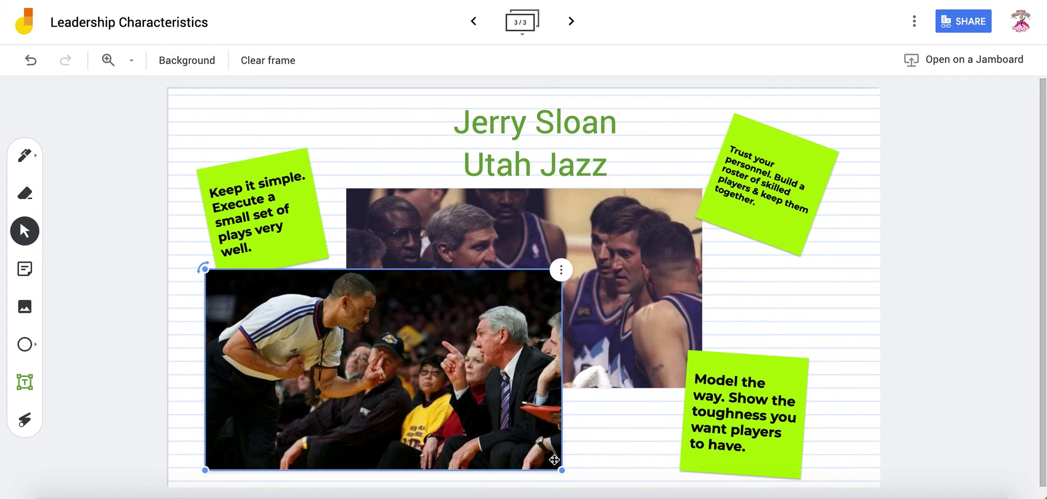
left_click_drag(564, 476, 444, 437)
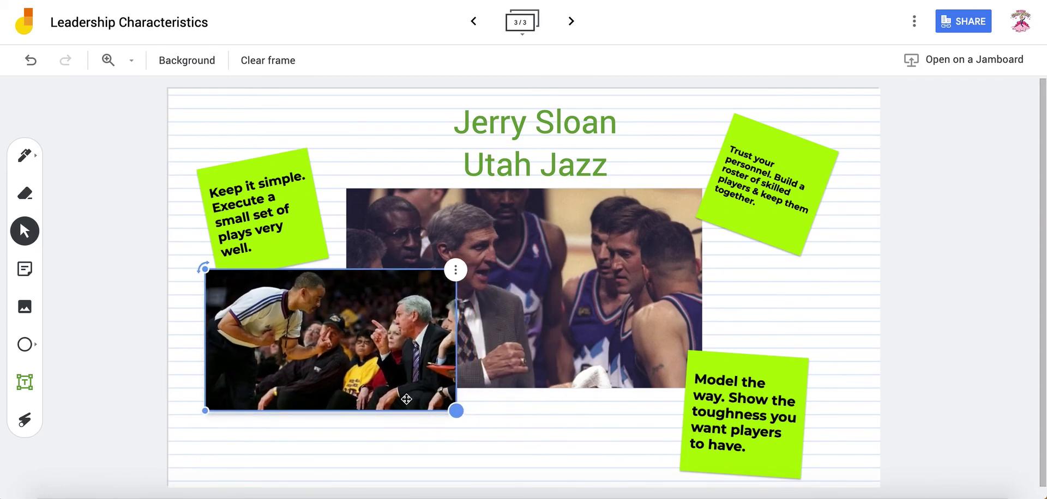
left_click_drag(407, 400, 402, 468)
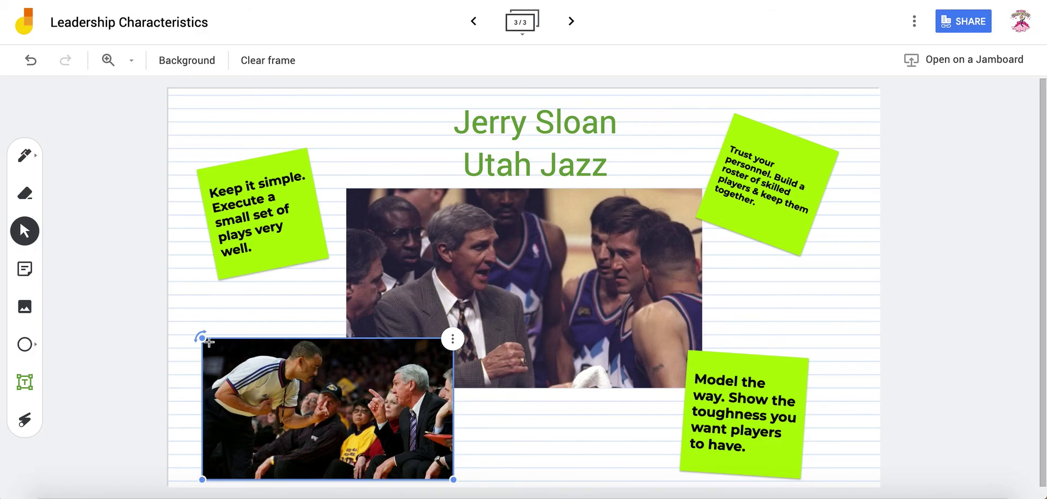
left_click_drag(202, 338, 194, 344)
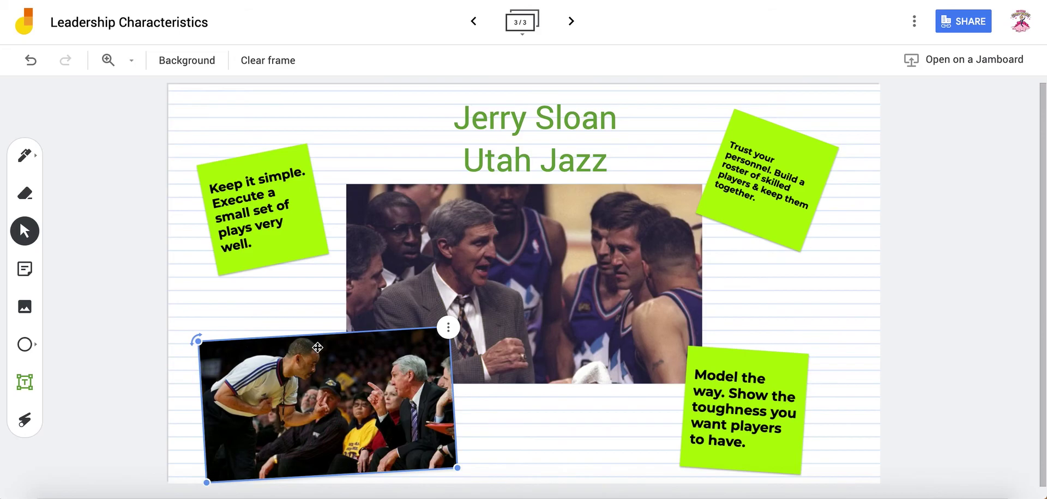
Move the "Model the way" note against the referee photo's right edge and bring it forward so it overlaps the photo.
left_click_drag(701, 392, 456, 403)
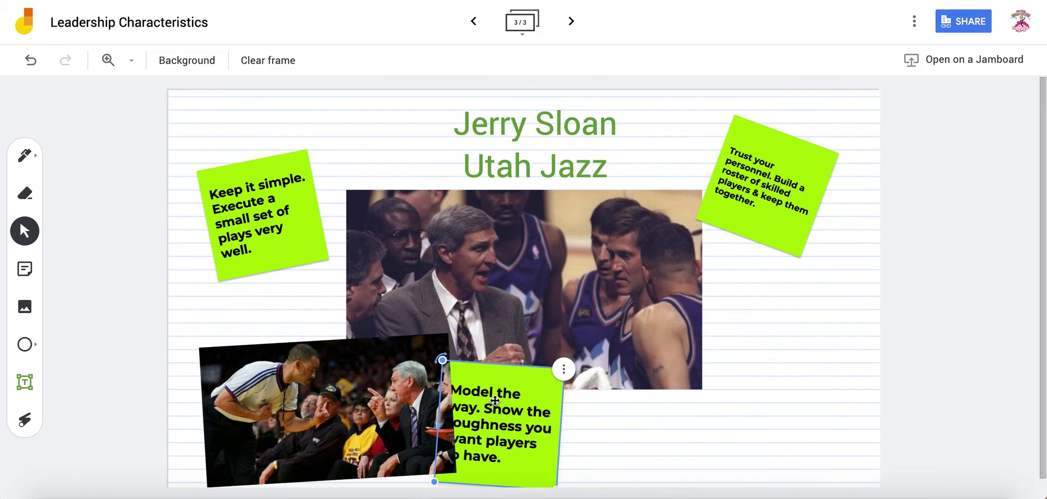
right_click(495, 405)
left_click(472, 399)
right_click(554, 372)
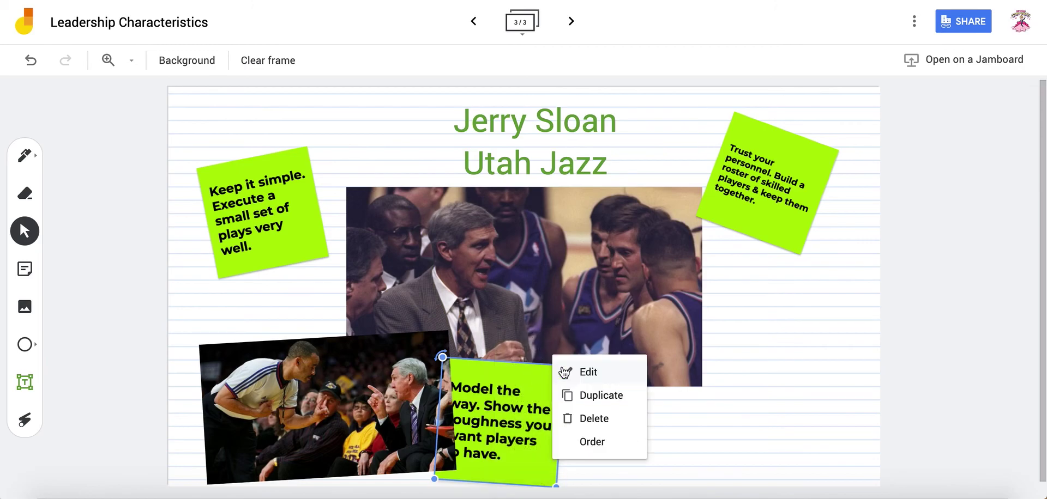
mouse_move(586, 439)
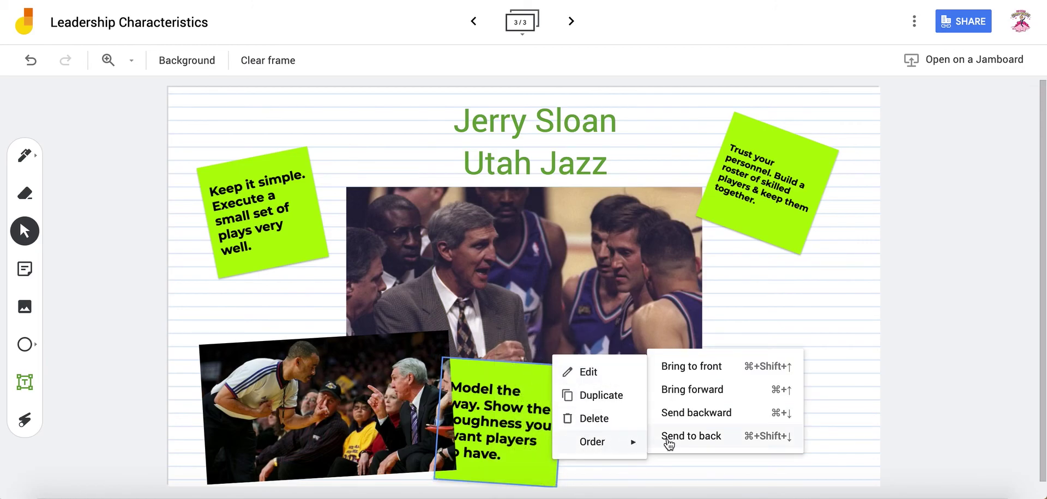
left_click(691, 388)
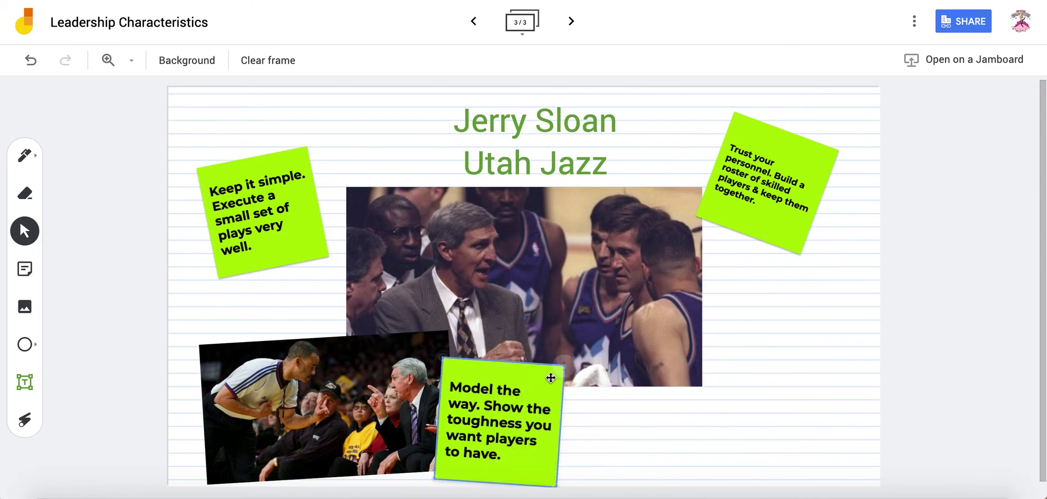
left_click(640, 413)
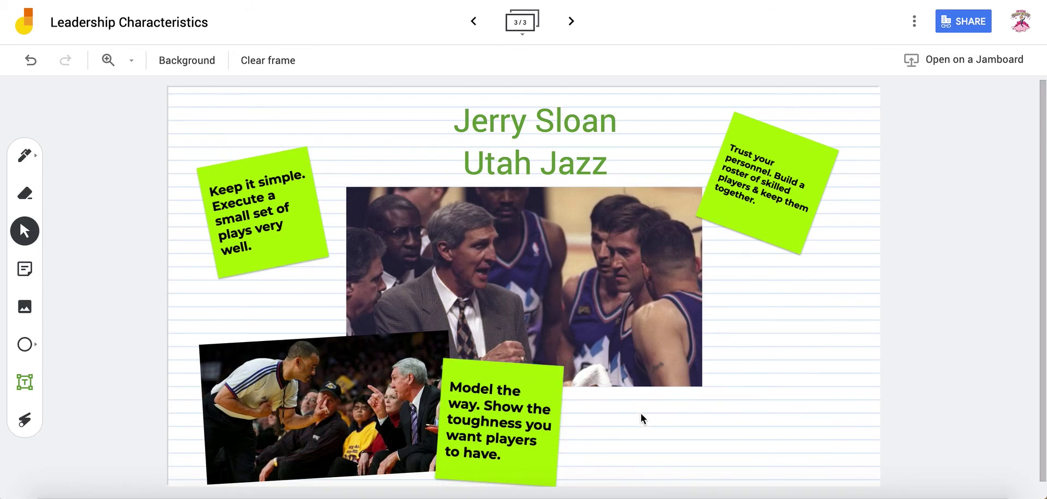
Shrink the "Model the way" note slightly, keeping it against the referee photo's right edge.
left_click(444, 472)
left_click_drag(444, 472, 454, 467)
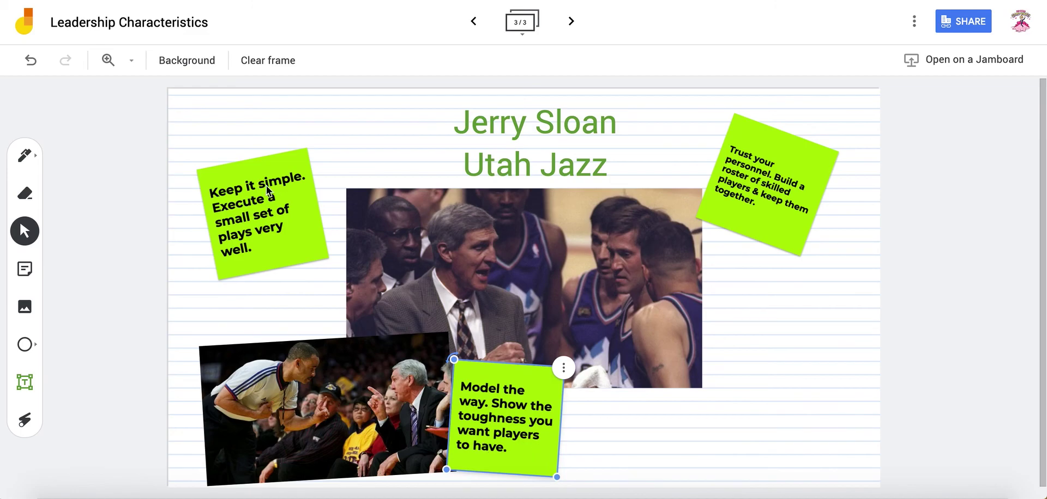
key("Escape")
Insert the image Jerry Sloan 3.png from the device's Desktop folder onto the frame.
left_click(25, 309)
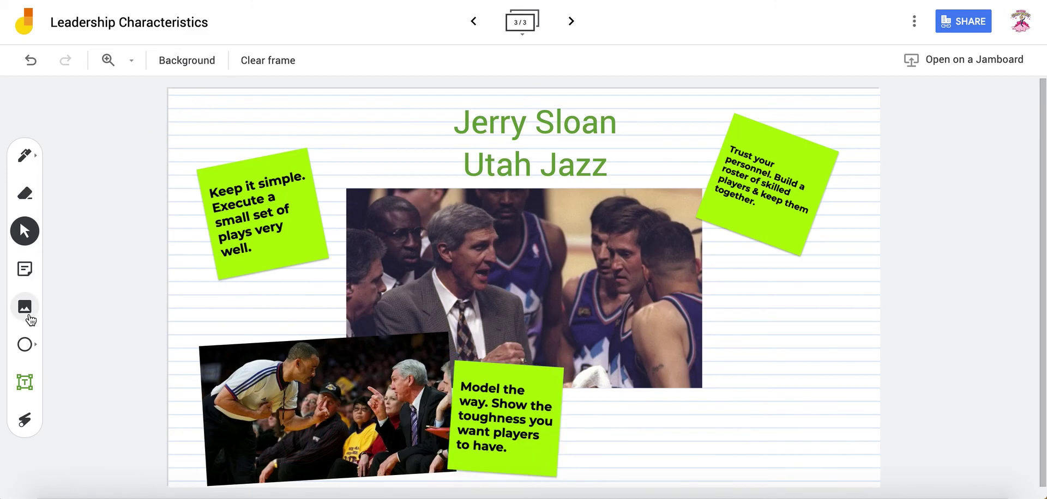
left_click(531, 285)
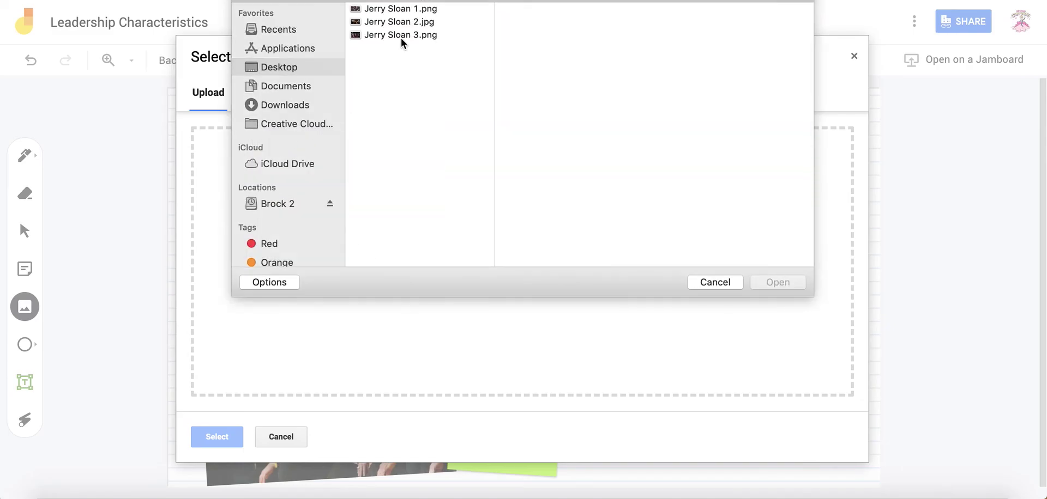
double_click(403, 35)
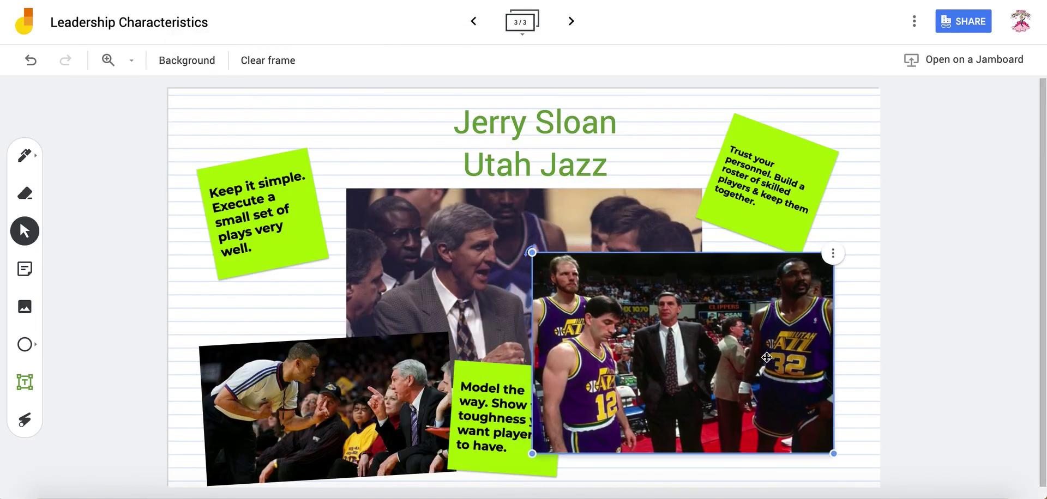
Shrink the new team photo, place it at the frame's lower right overlapping the central photo, and tilt it slightly counterclockwise.
left_click_drag(767, 359, 776, 363)
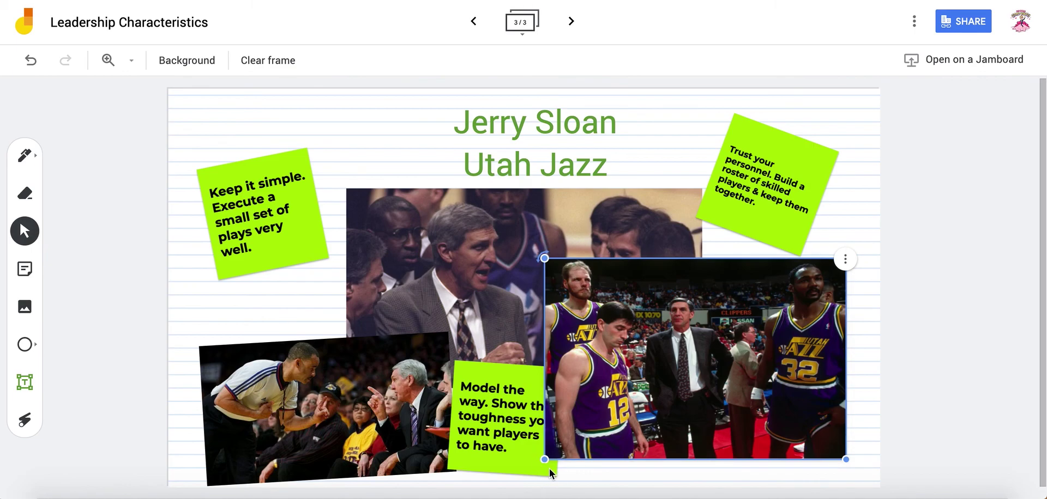
left_click_drag(545, 460, 609, 416)
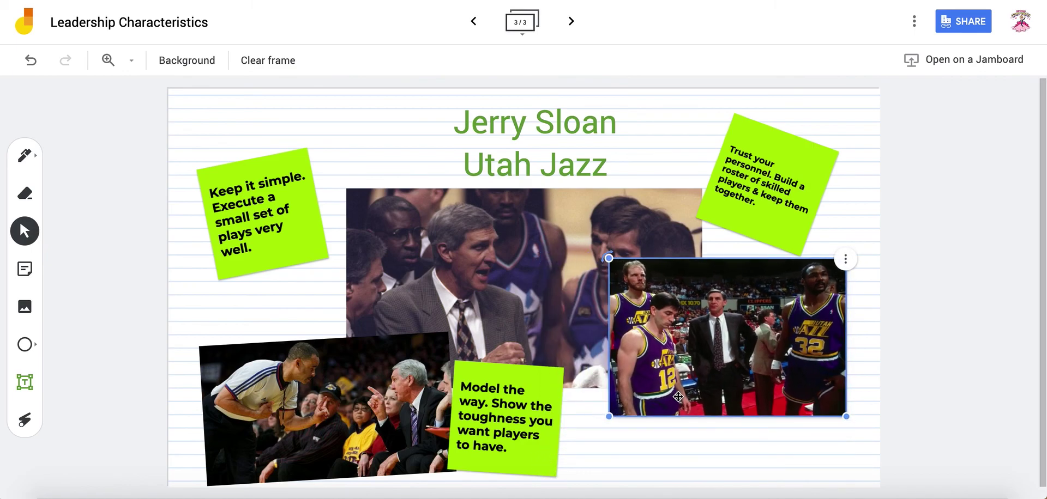
left_click_drag(677, 397, 693, 464)
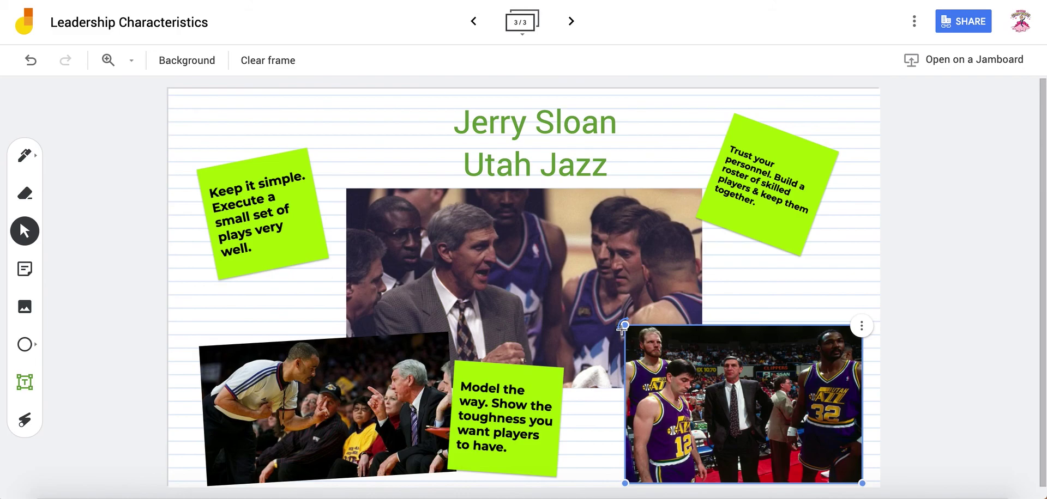
left_click_drag(623, 326, 619, 334)
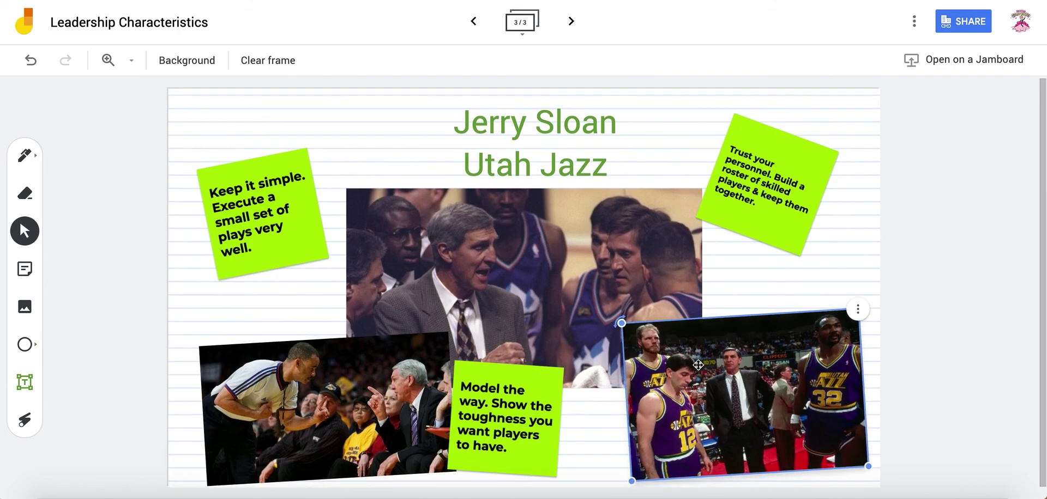
left_click_drag(698, 364, 691, 356)
Enlarge the "Trust your personnel" note so it overlaps the central photo's upper-right corner, and move it slightly down.
left_click(770, 211)
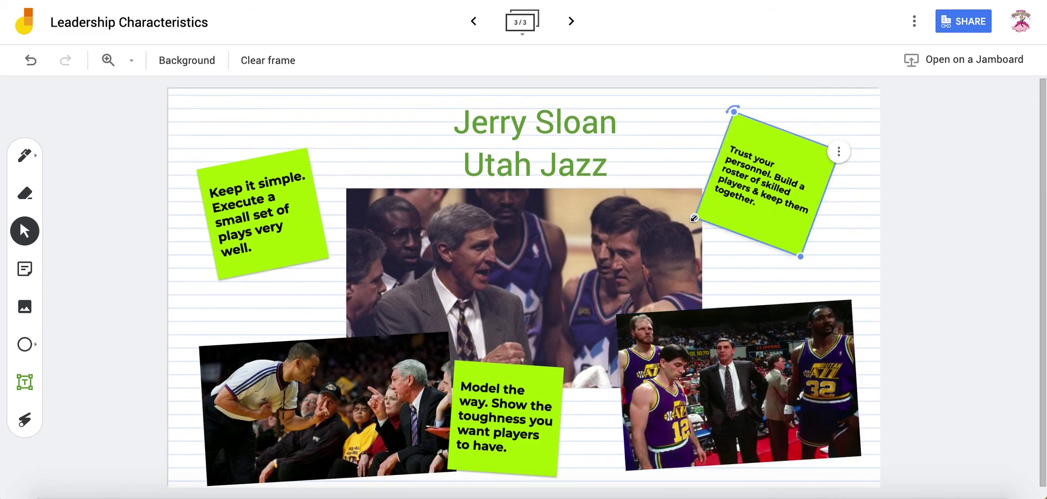
left_click_drag(693, 219, 660, 239)
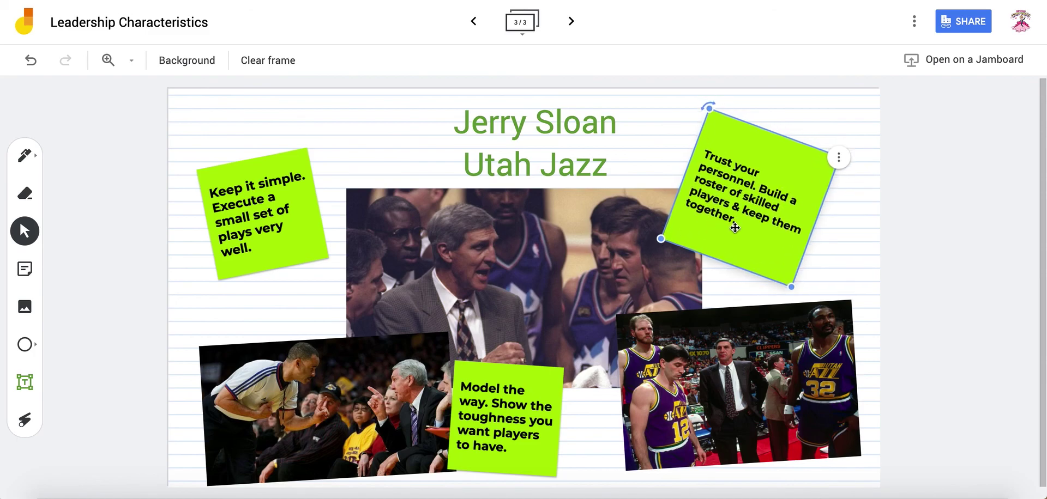
left_click_drag(734, 228, 735, 238)
left_click(673, 145)
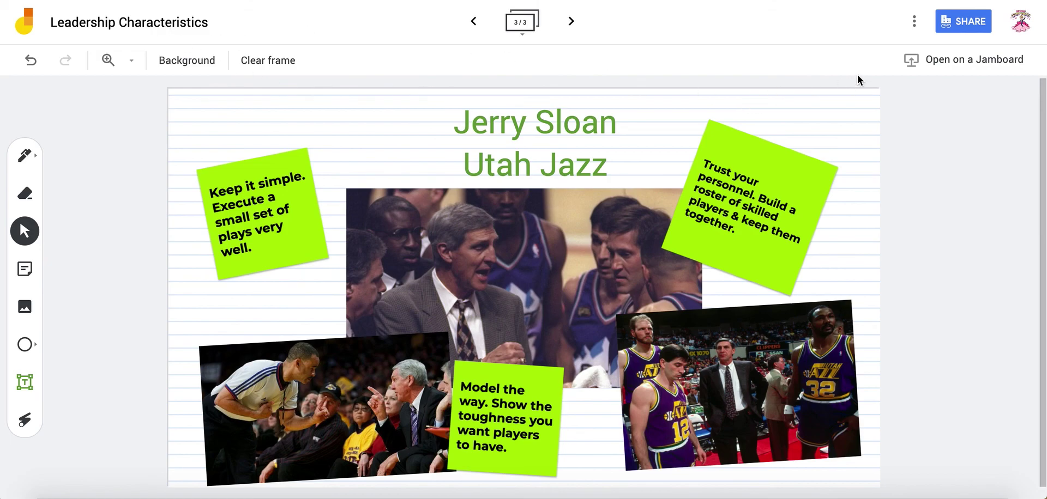
left_click(913, 23)
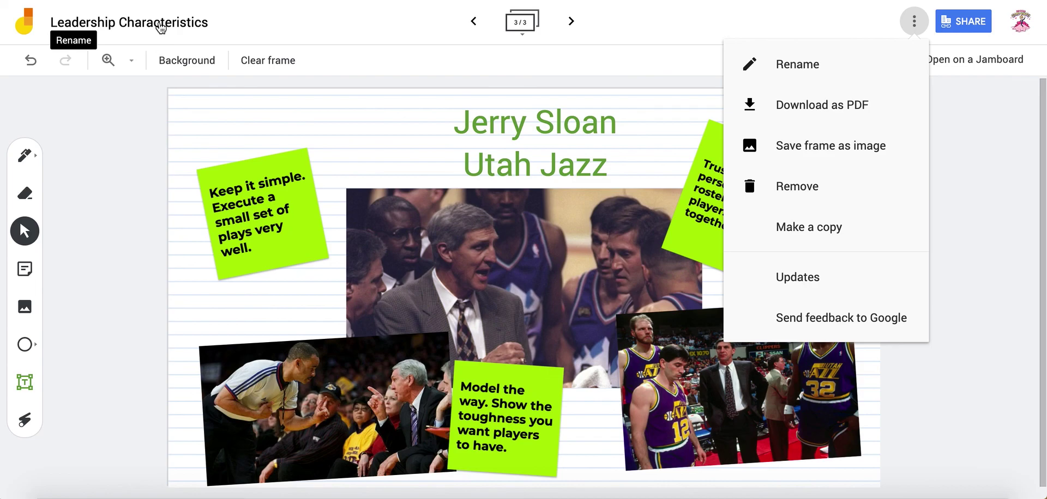
left_click(965, 162)
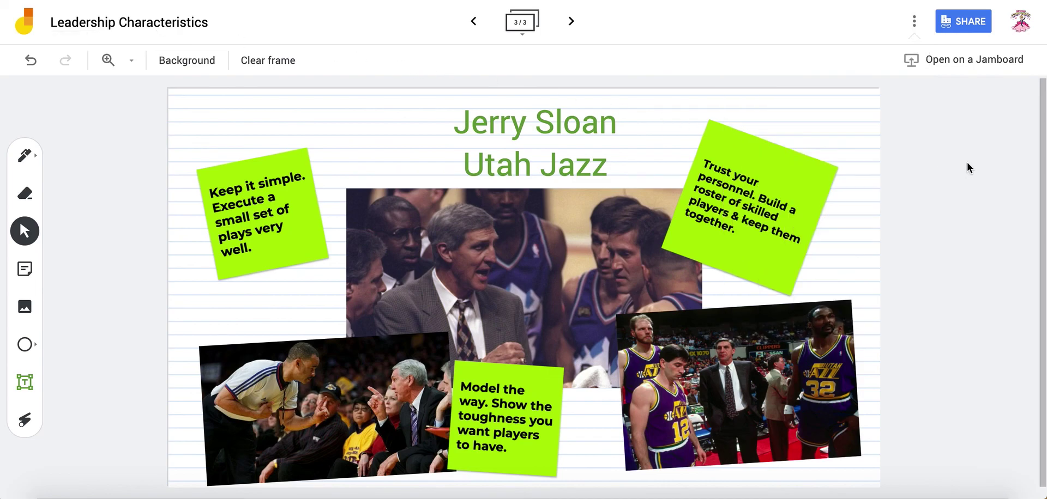